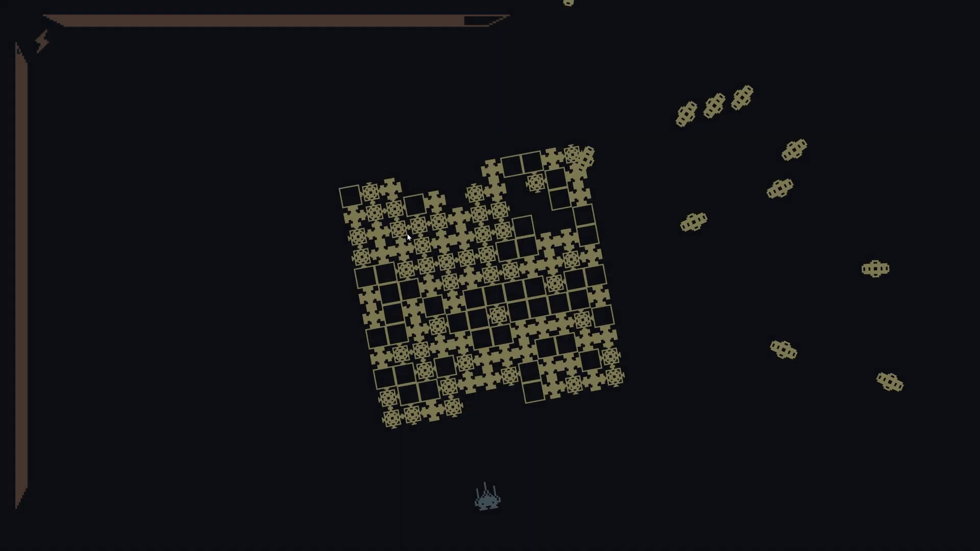
# Steer the ship up and right toward the rotating block cluster while firing volleys at it
pyautogui.click(497, 238)
pyautogui.click(497, 237)
pyautogui.press('w')
pyautogui.click(497, 238)
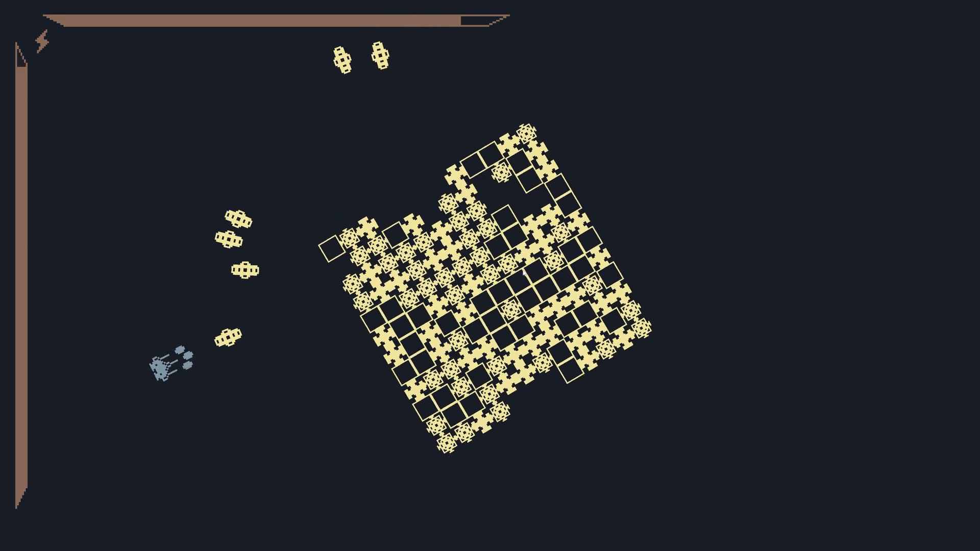
pyautogui.click(408, 179)
pyautogui.click(260, 273)
pyautogui.press('d')
pyautogui.click(434, 250)
pyautogui.click(459, 251)
pyautogui.click(492, 255)
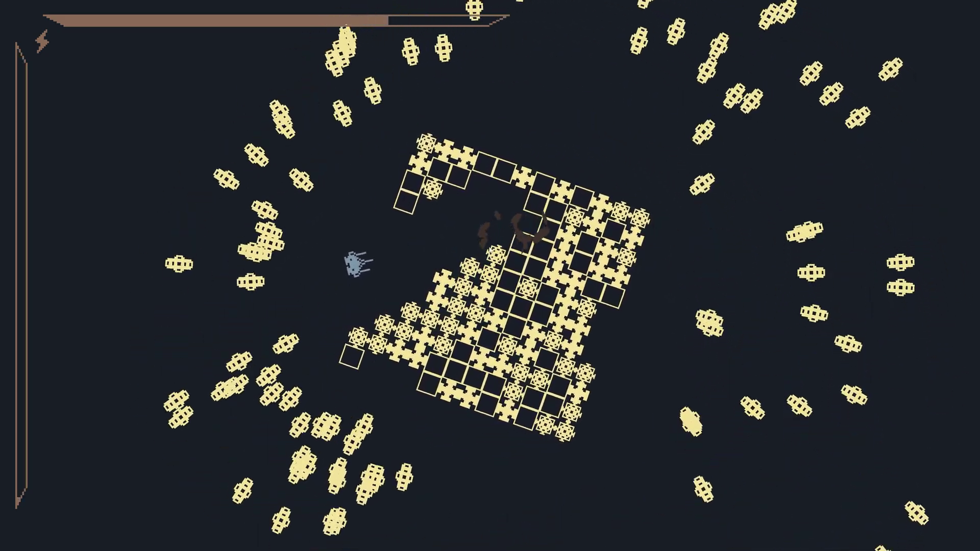
pyautogui.press('d')
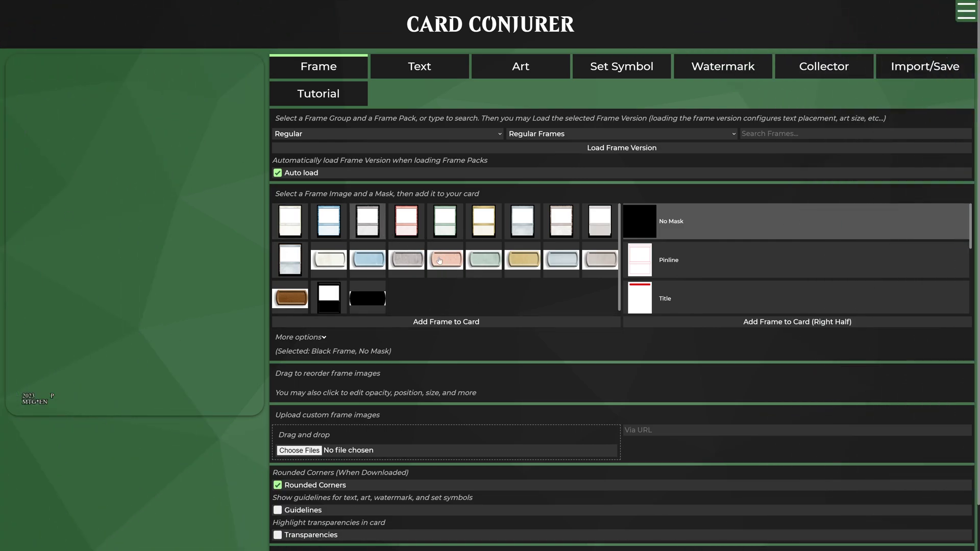
# Add the Black Frame, Black Power/Toughness box and, from Holo Stamps, the Black Holo Stamp
pyautogui.click(443, 322)
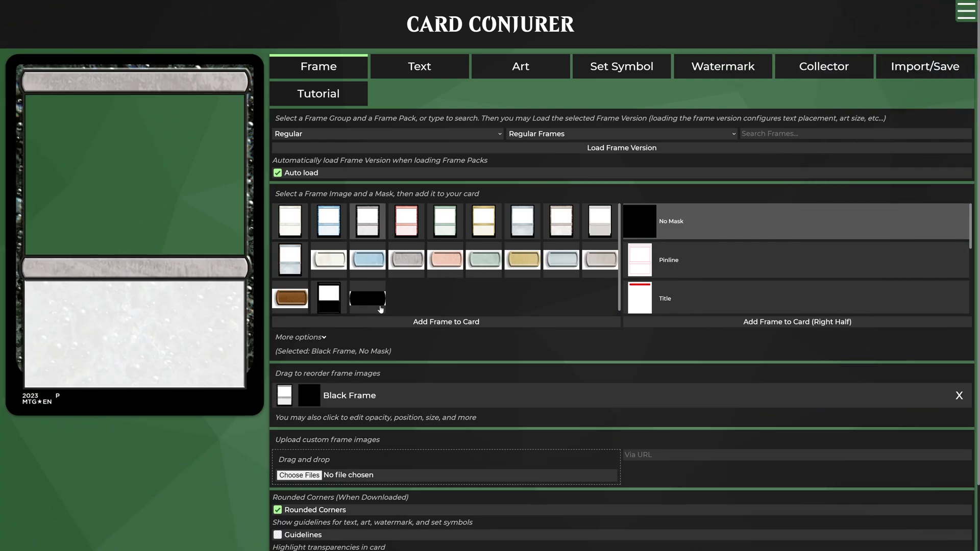
pyautogui.click(410, 269)
pyautogui.click(451, 322)
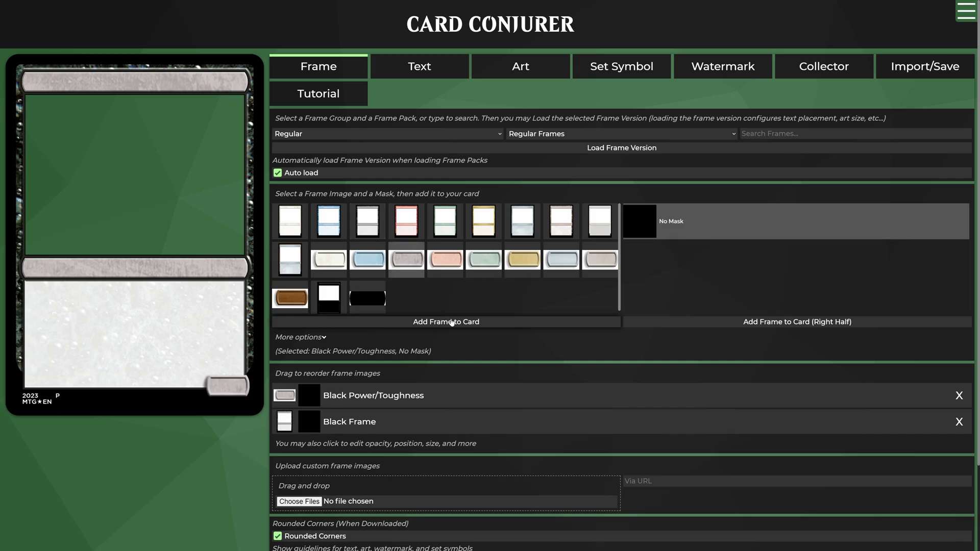
pyautogui.click(541, 134)
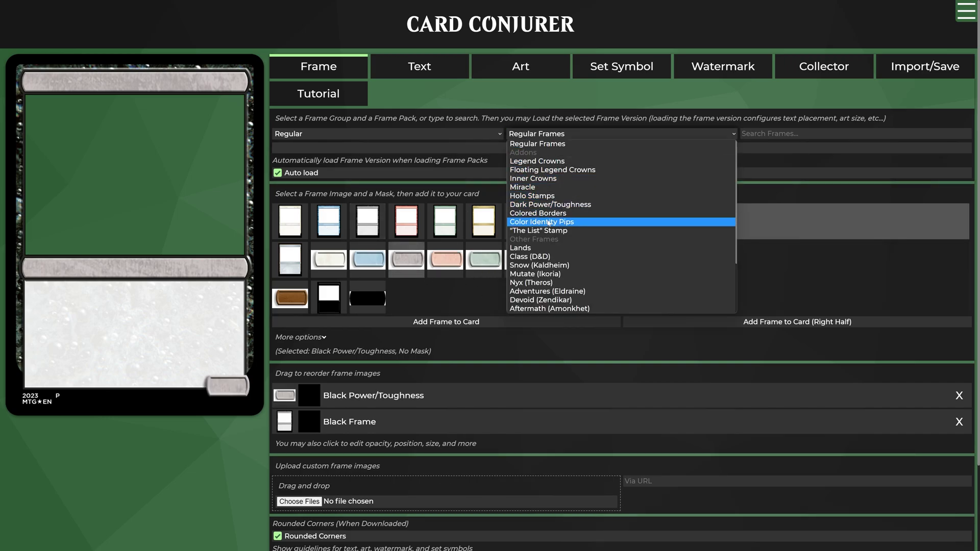
pyautogui.click(535, 195)
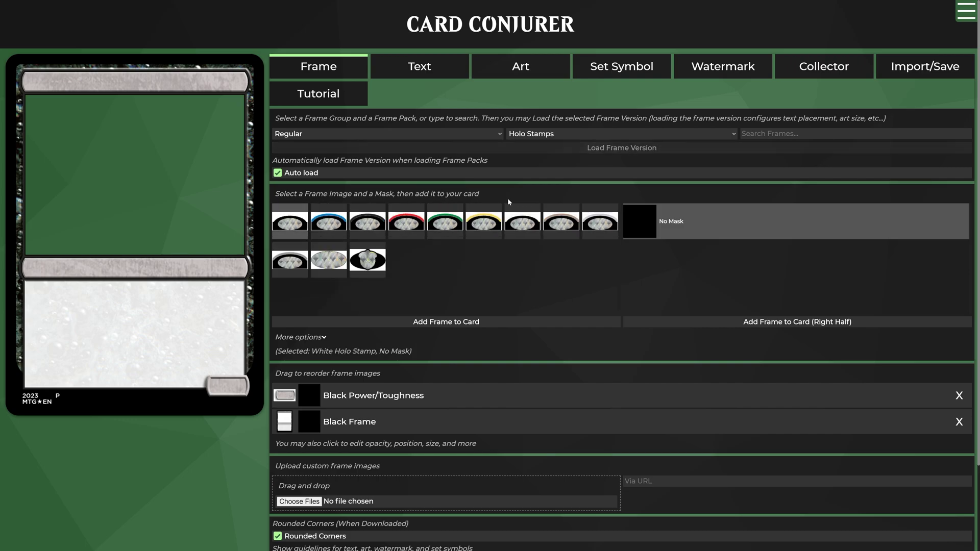
pyautogui.click(404, 320)
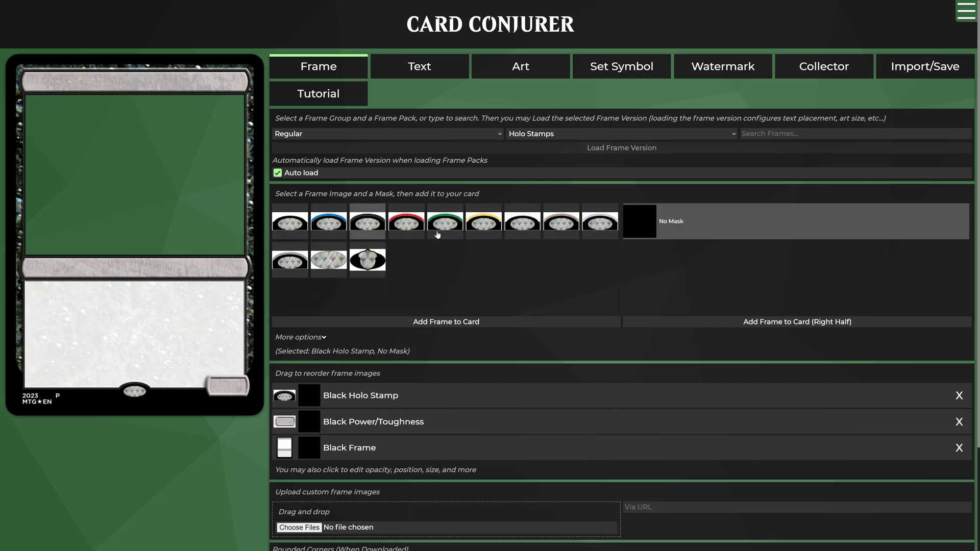
# Look through the text, set symbol and collector tabs, then choose the 1/8th Inch Margin frame group
pyautogui.click(408, 69)
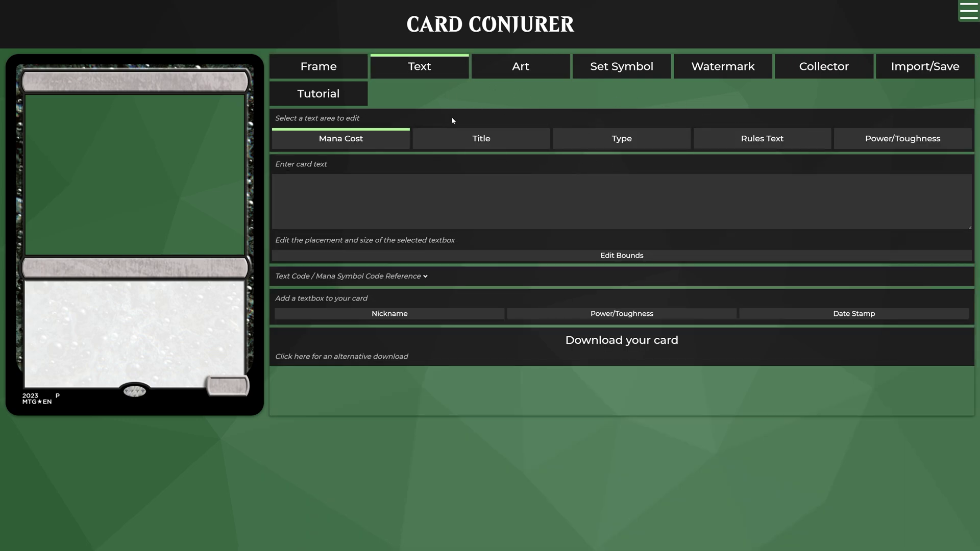
pyautogui.click(648, 67)
pyautogui.click(804, 67)
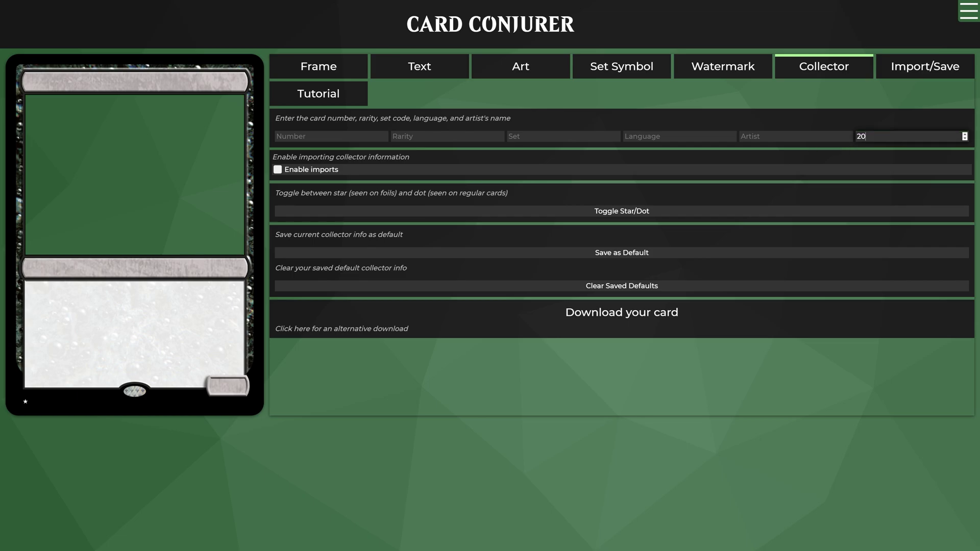
pyautogui.click(335, 95)
pyautogui.click(337, 72)
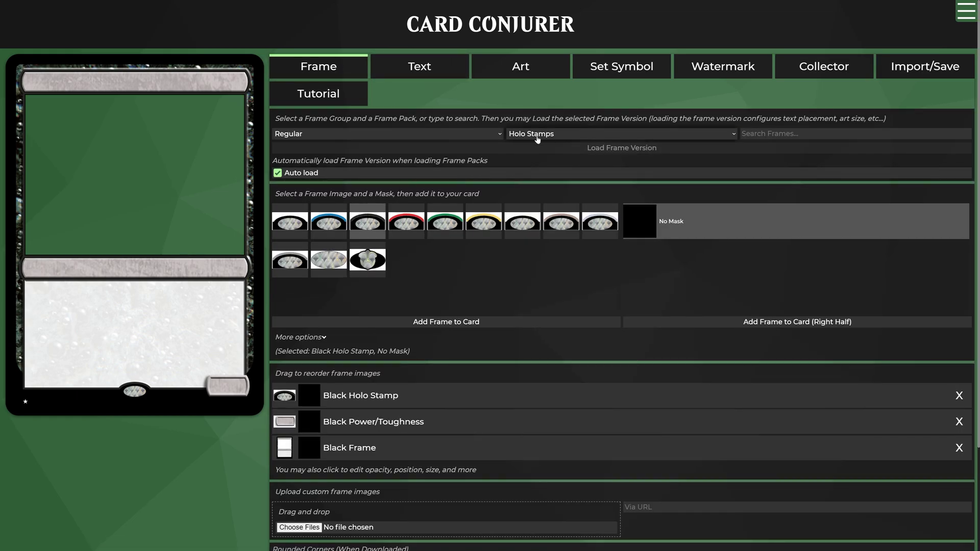
pyautogui.click(494, 135)
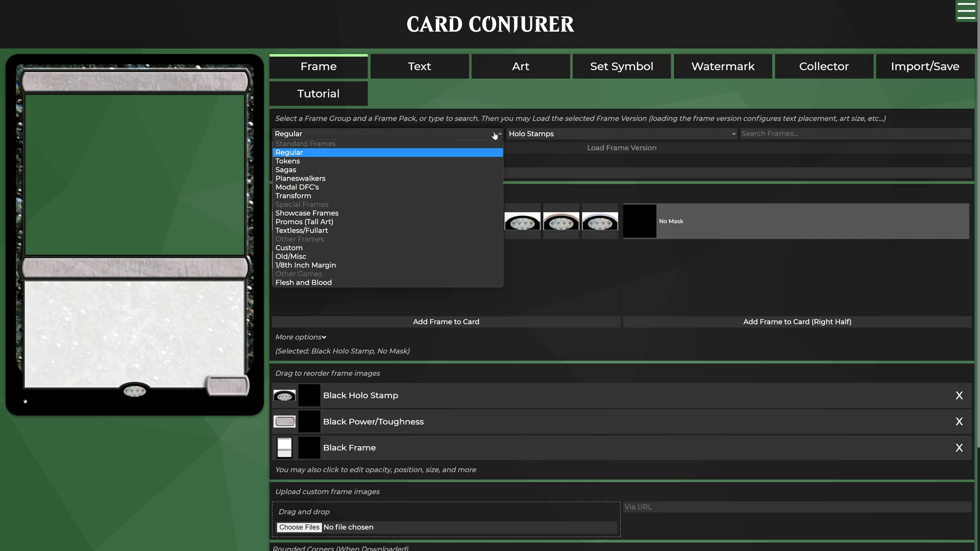
pyautogui.click(318, 266)
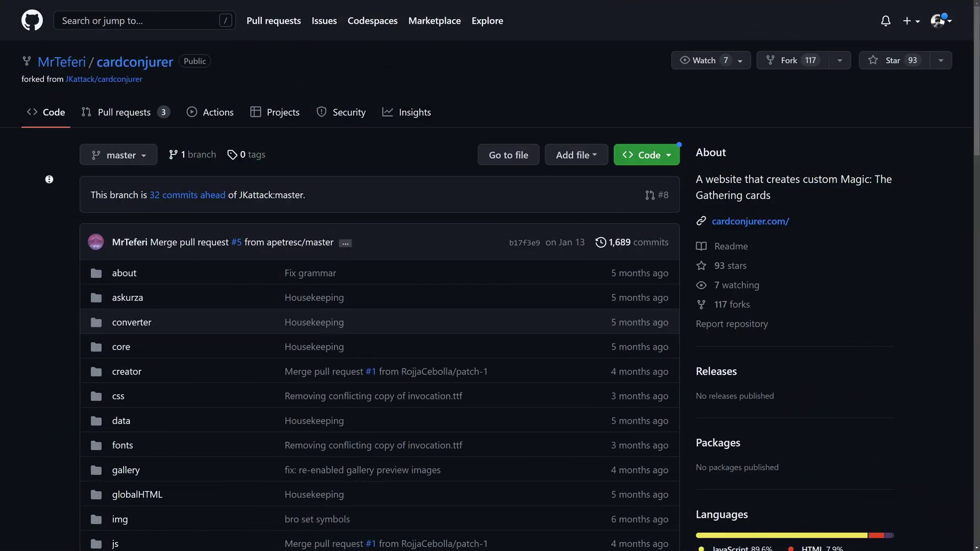
pyautogui.scroll(-1, 20, 205)
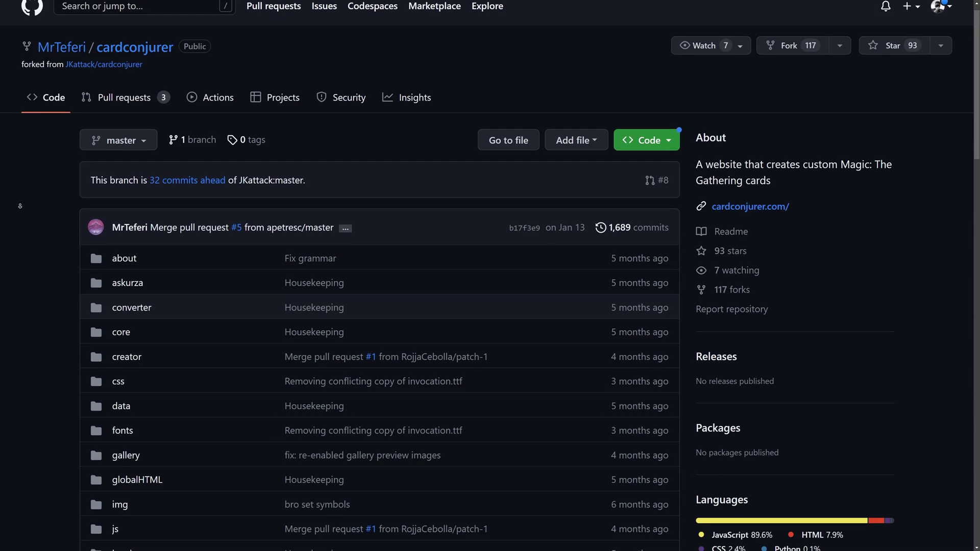
pyautogui.scroll(-1, 20, 206)
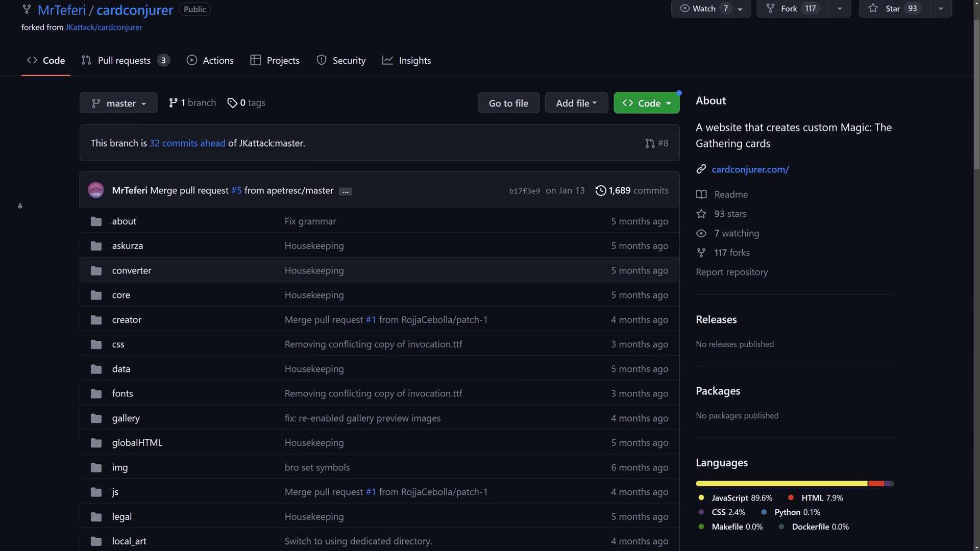
pyautogui.scroll(-1, 20, 206)
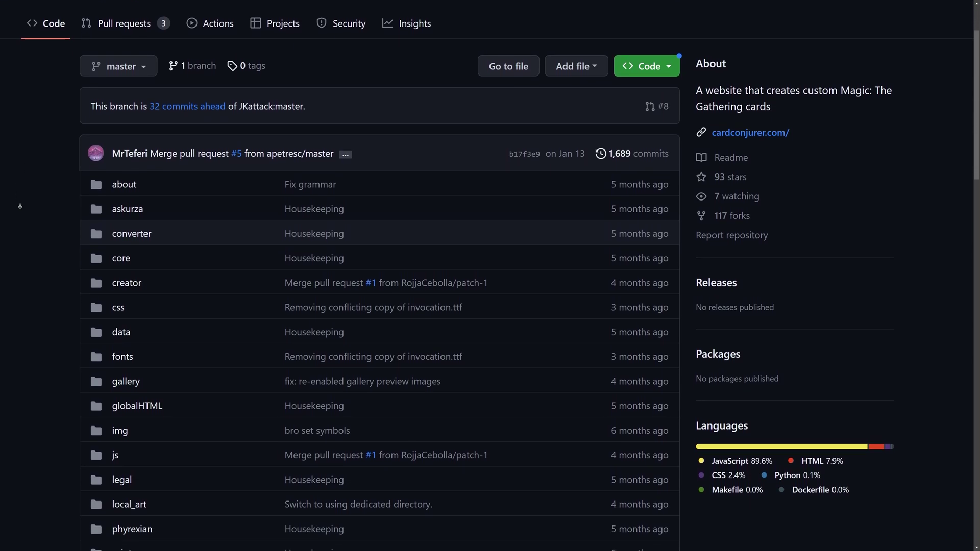
pyautogui.scroll(-1, 19, 208)
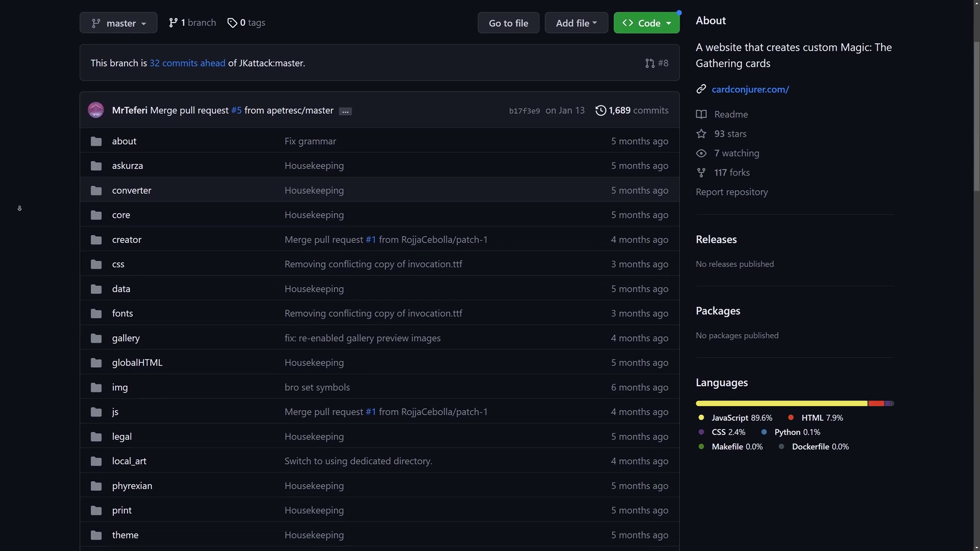
pyautogui.scroll(-1, 19, 208)
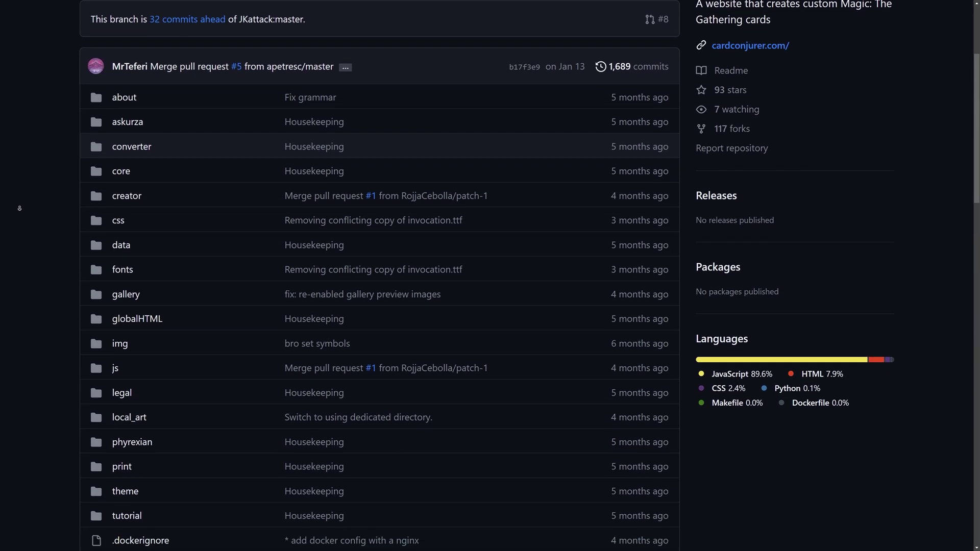
pyautogui.scroll(-1, 20, 208)
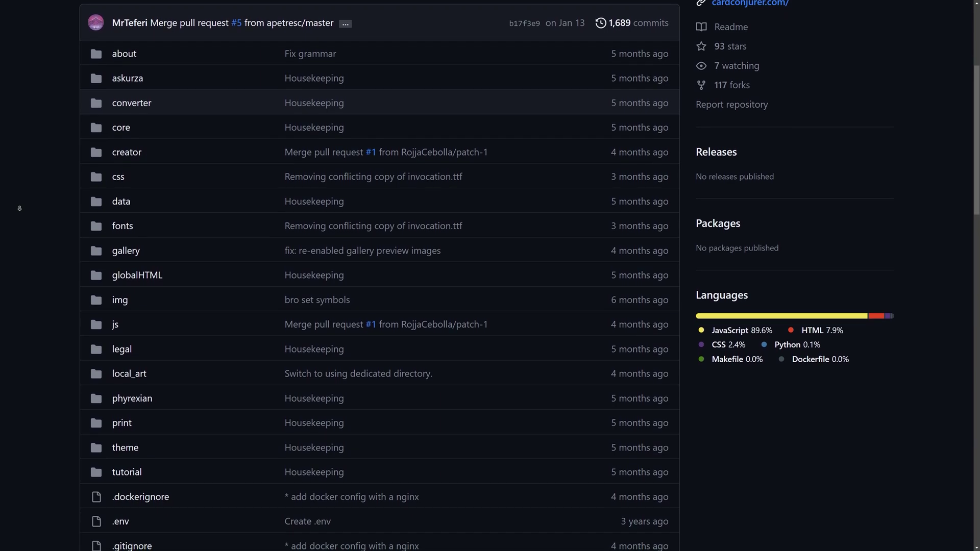
pyautogui.scroll(-1, 19, 208)
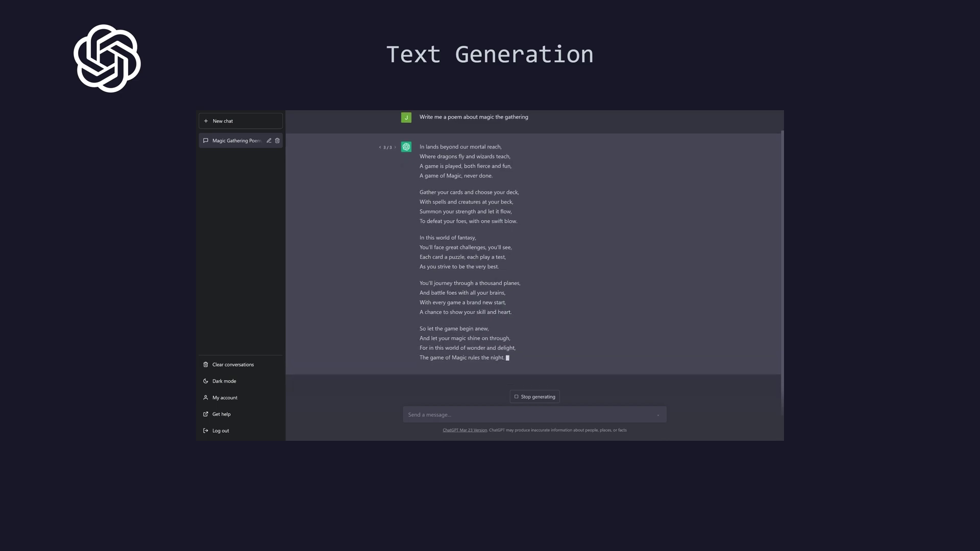
# Send ChatGPT the follow-up 'Write this again but make it about chandra'
pyautogui.write('Write th')
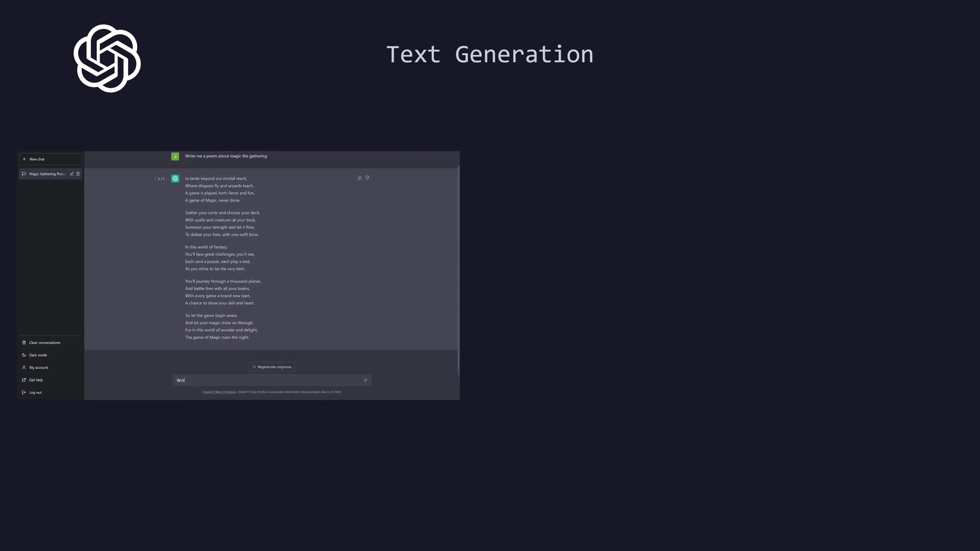
pyautogui.write('is agina')
pyautogui.press('BackSpace')
pyautogui.press('BackSpace')
pyautogui.write('ain but make')
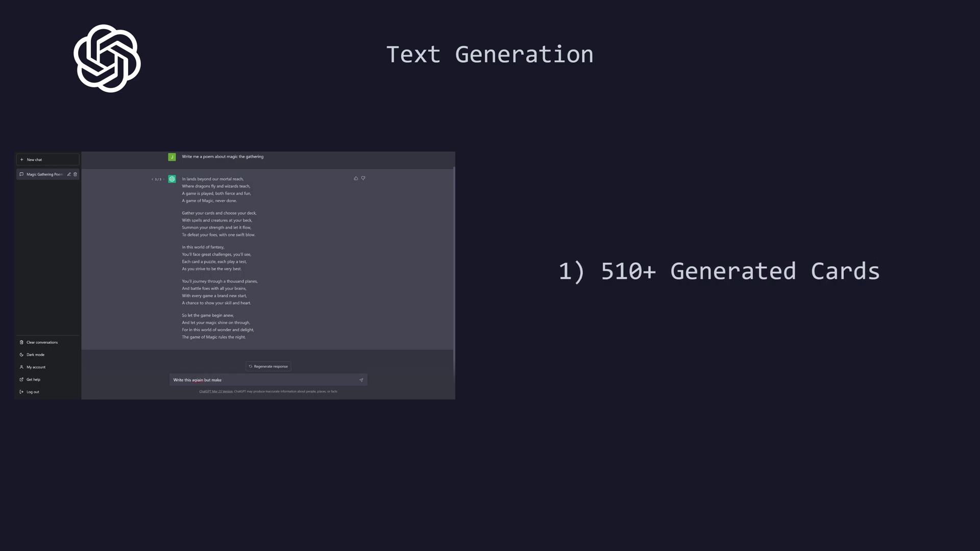
pyautogui.write(' it about chandra')
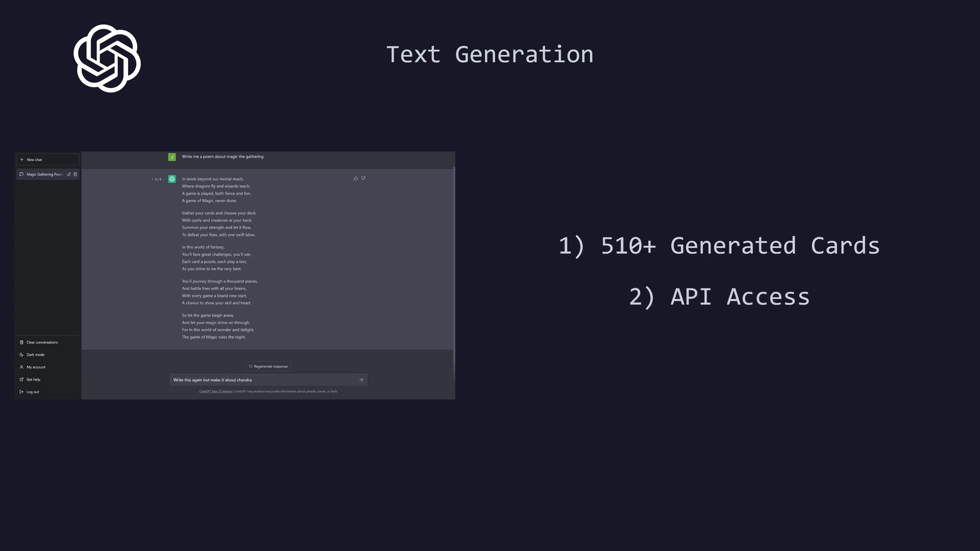
pyautogui.press('Return')
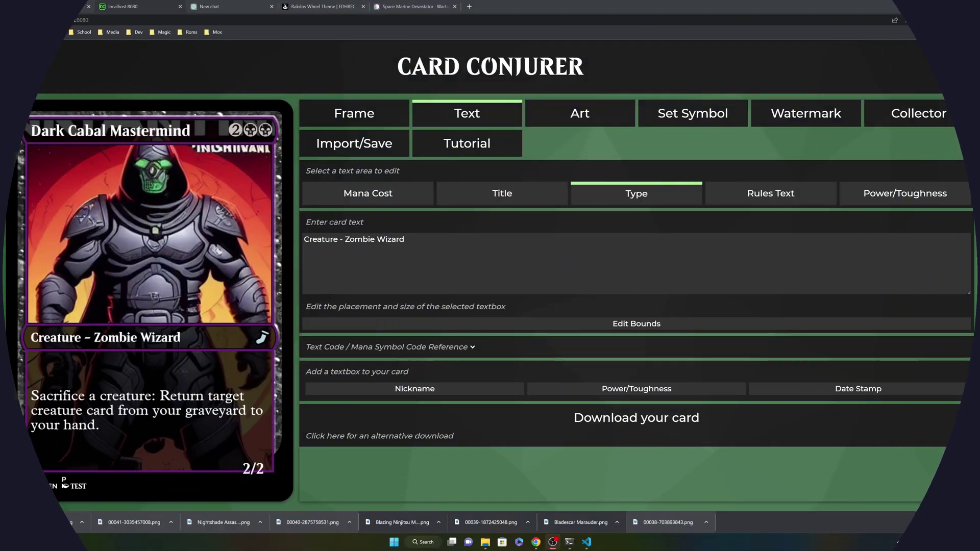
# Copy the 2BR cost from ChatGPT and set the card's Mana Cost to {2}{b}{r}
pyautogui.click(263, 5)
pyautogui.moveTo(461, 123); pyautogui.dragTo(443, 123)
pyautogui.hotkey('ctrl', 'c')
pyautogui.click(146, 2)
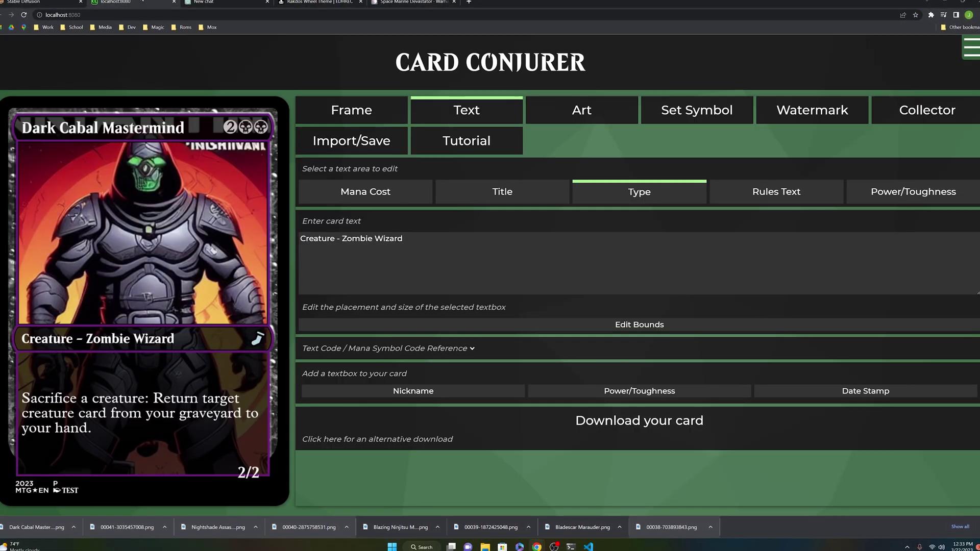
pyautogui.click(382, 191)
pyautogui.moveTo(336, 240); pyautogui.dragTo(297, 238)
pyautogui.hotkey('ctrl', 'v')
pyautogui.press('BackSpace')
pyautogui.hotkey('ctrl', 'z')
pyautogui.hotkey('ctrl', 'z')
pyautogui.press('Right')
pyautogui.click(325, 238)
pyautogui.press('BackSpace')
pyautogui.write('r')
# Paste 'Bloodsoaked Necromancer' from ChatGPT into the card's Title field
pyautogui.hotkey('ctrl', 'Tab')
pyautogui.hotkey('ctrl', 'Tab')
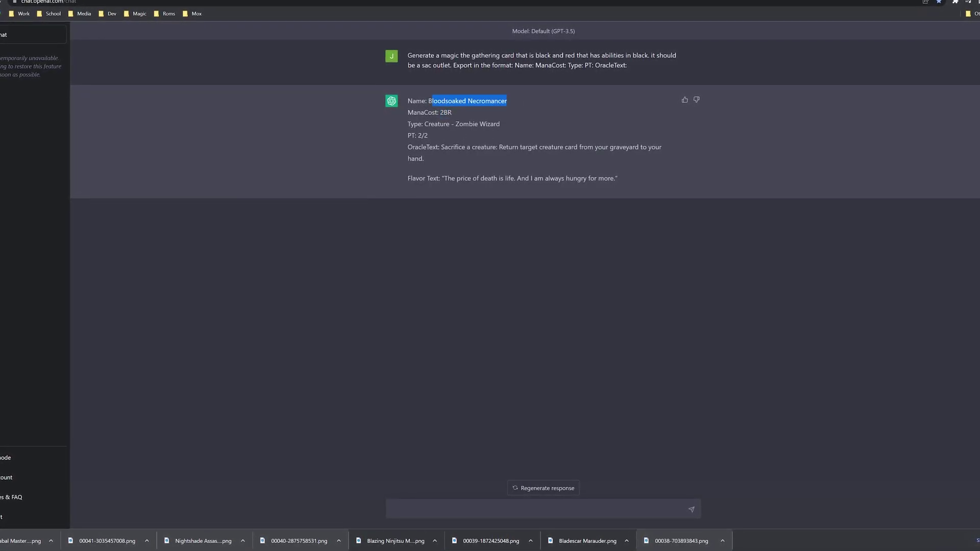
pyautogui.click(276, 1)
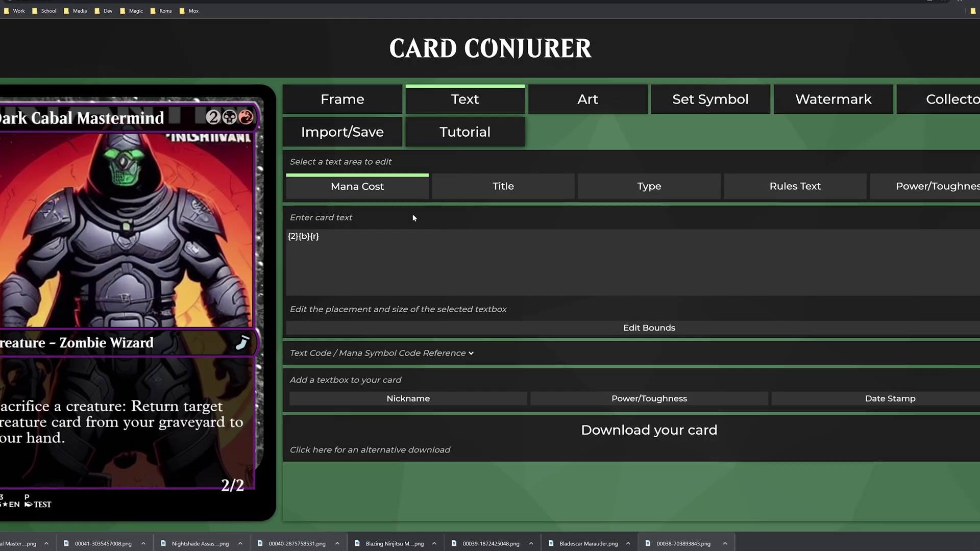
pyautogui.click(490, 185)
pyautogui.moveTo(408, 237); pyautogui.dragTo(271, 226)
pyautogui.write('Bloodsoaked Necromancer')
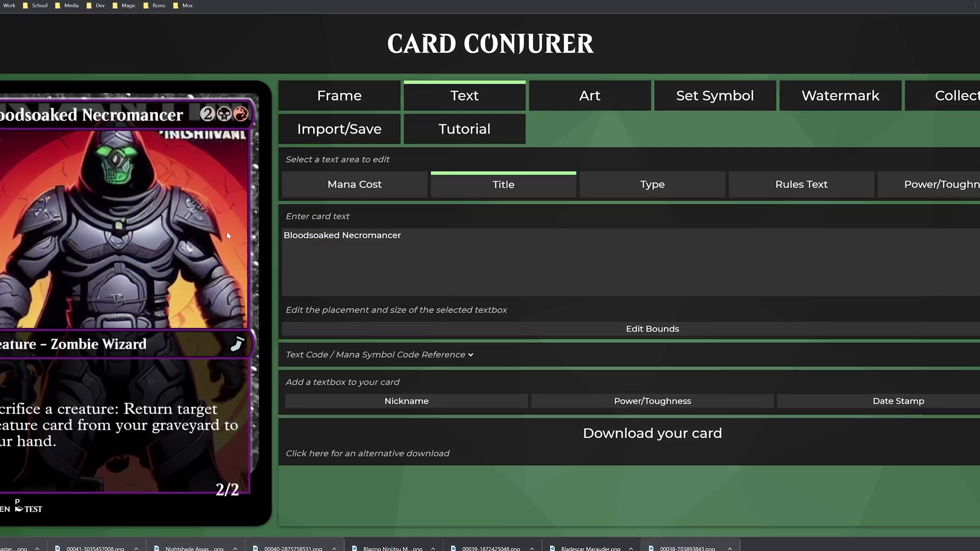
pyautogui.click(245, 0)
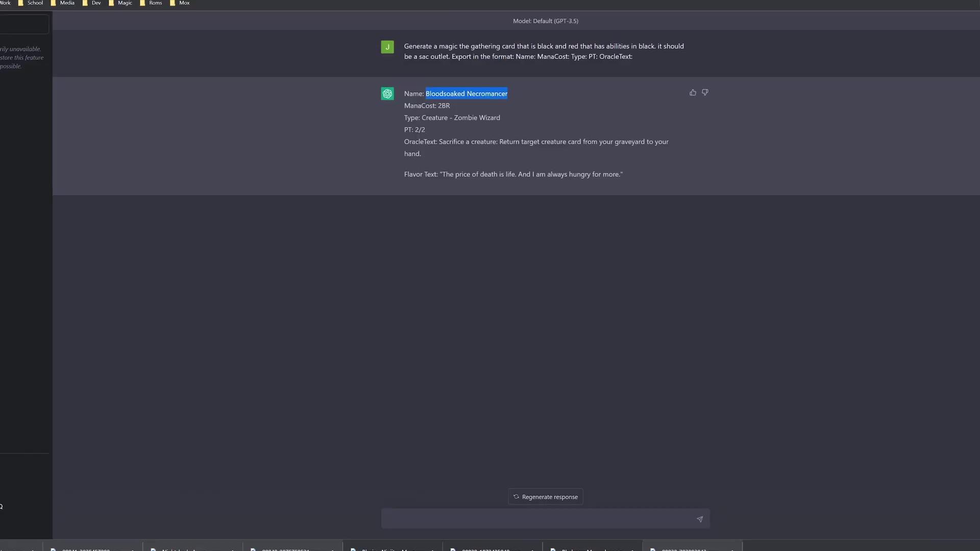
pyautogui.click(276, 1)
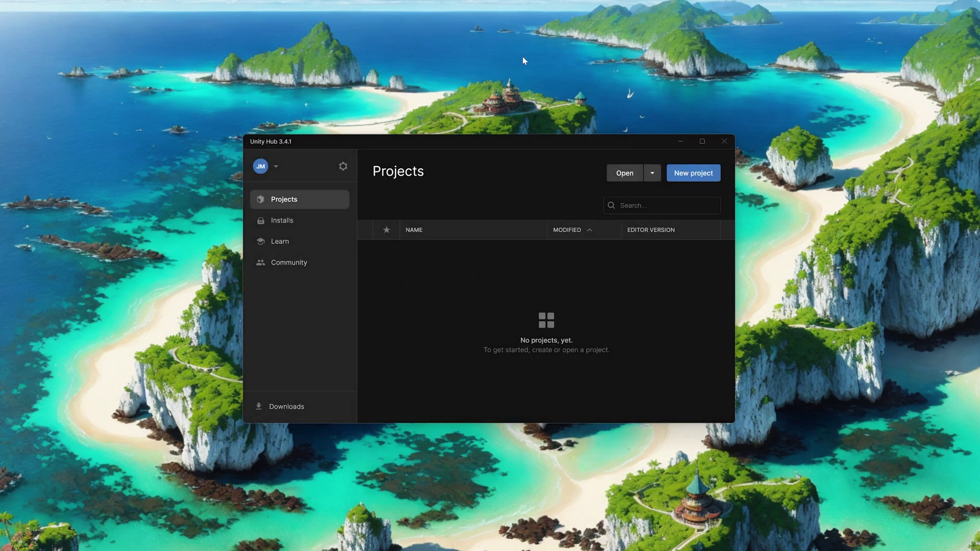
# Start a new project from the 2D Core template named 'AI Magic Card Creator'
pyautogui.click(679, 173)
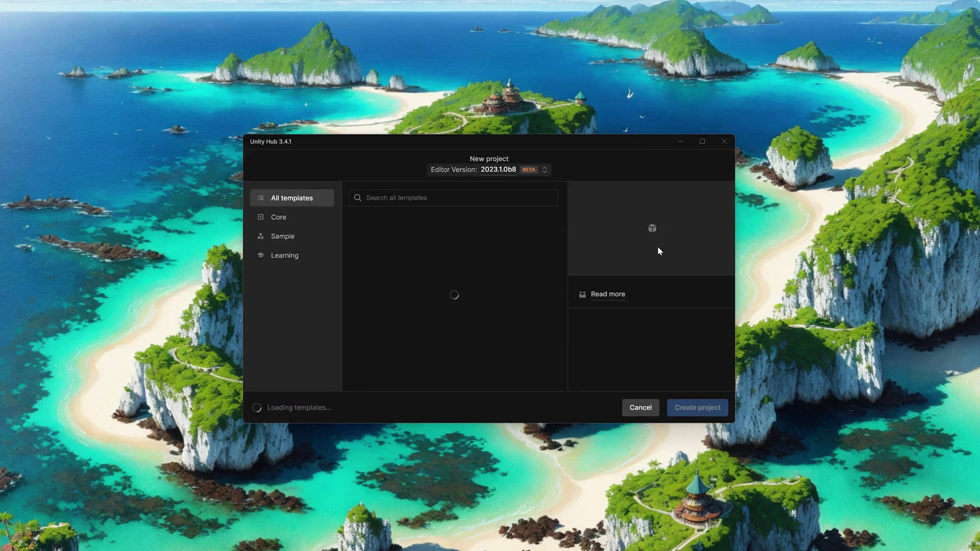
pyautogui.click(422, 234)
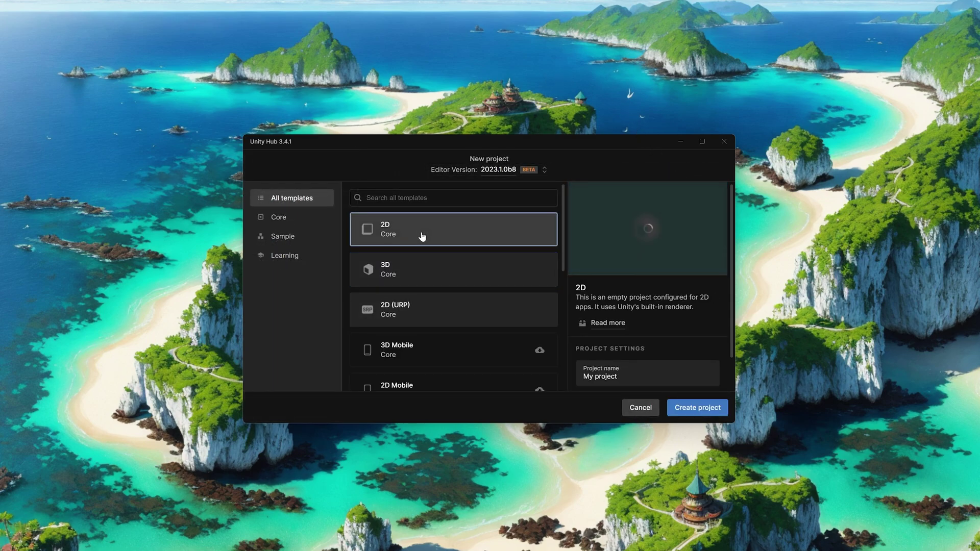
pyautogui.moveTo(633, 376); pyautogui.dragTo(556, 369)
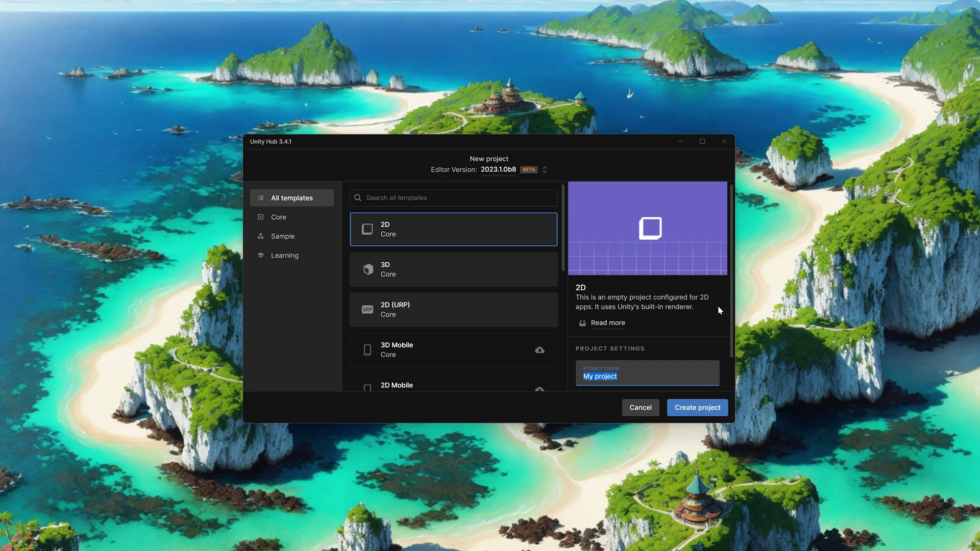
pyautogui.press('BackSpace')
pyautogui.write('AI M<a')
pyautogui.press('BackSpace')
pyautogui.press('BackSpace')
pyautogui.write('agic Card Creator')
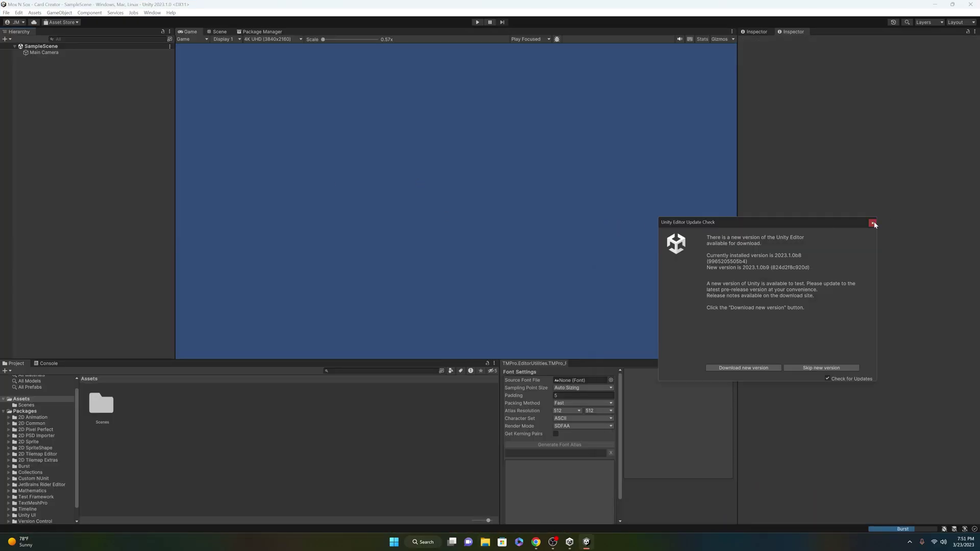
# Open the Modern UI Pack in My Assets and select the first tab button in the scene
pyautogui.click(870, 221)
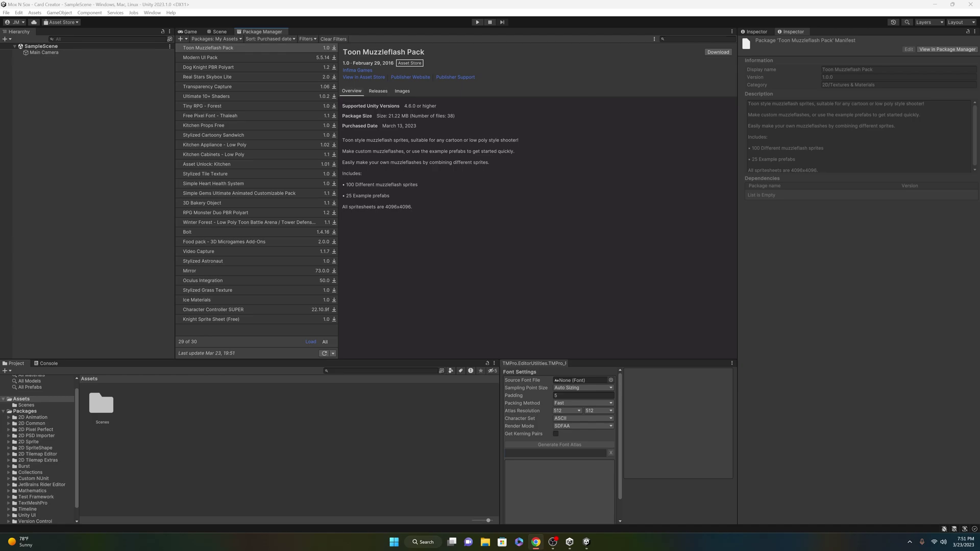
pyautogui.click(204, 57)
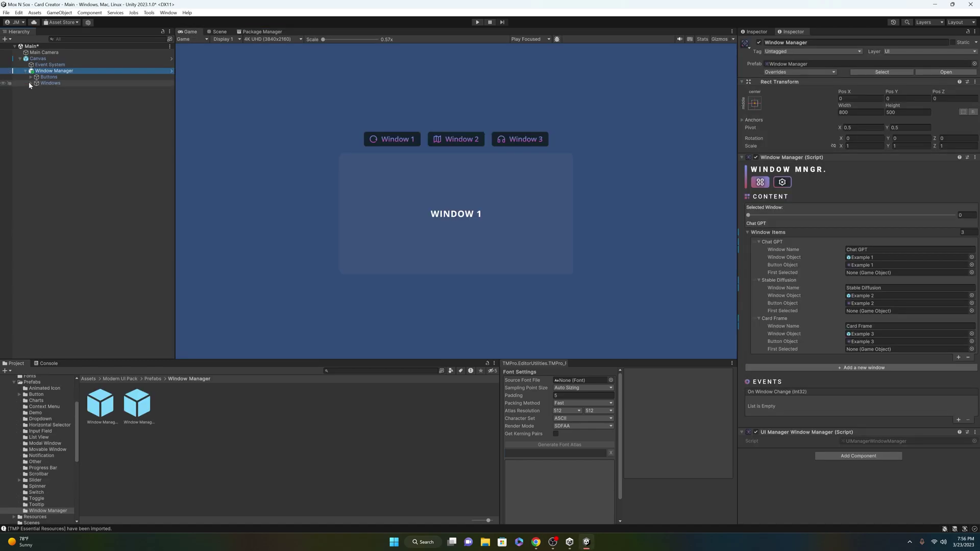
pyautogui.click(56, 83)
# Rename the first two tab buttons to 'Chat GPT' and 'Stable Diffusion', updating the second's label
pyautogui.hotkey('ctrl', 'a')
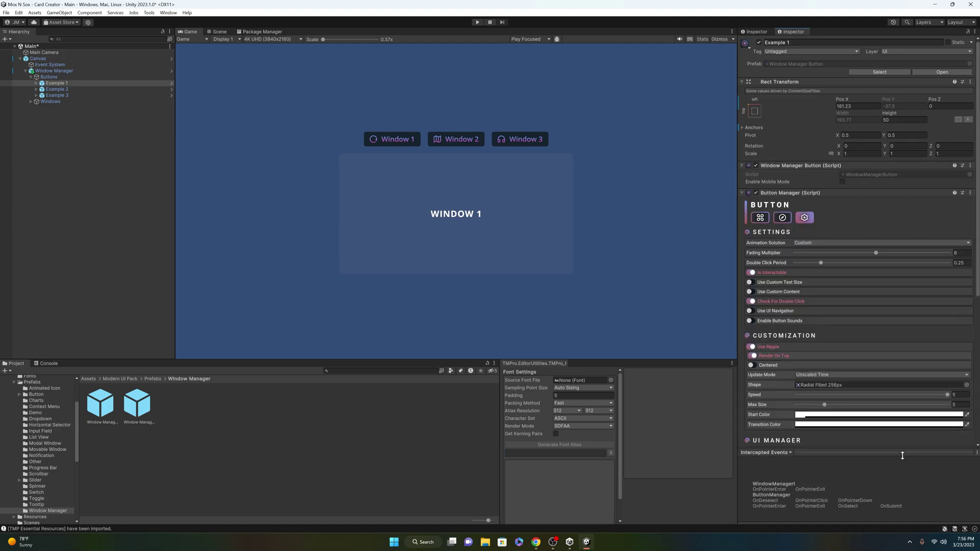
pyautogui.write('Chat GPT')
pyautogui.press('Return')
pyautogui.click(57, 89)
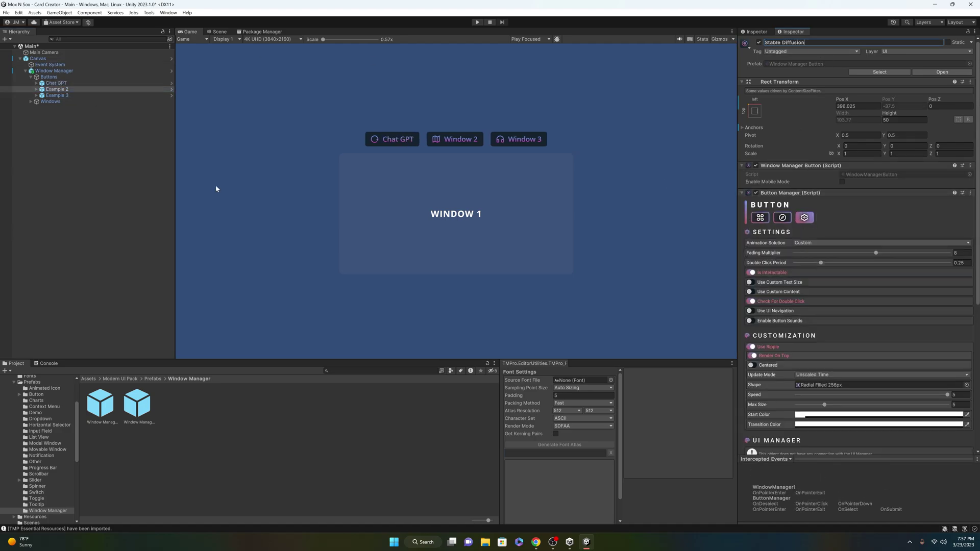
pyautogui.click(785, 43)
pyautogui.press('BackSpace')
pyautogui.write('S')
pyautogui.press('Return')
pyautogui.hotkey('ctrl', 'c')
pyautogui.click(760, 218)
pyautogui.click(816, 281)
pyautogui.hotkey('ctrl', 'v')
# Rename the third tab button to 'Frame' and give it a different icon
pyautogui.click(84, 96)
pyautogui.click(796, 43)
pyautogui.write('Frame')
pyautogui.click(760, 218)
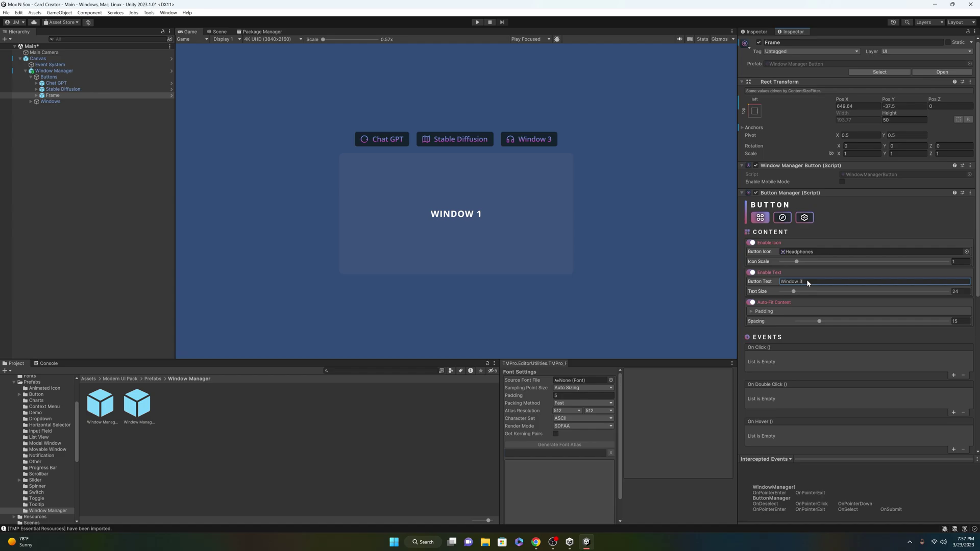
pyautogui.click(966, 252)
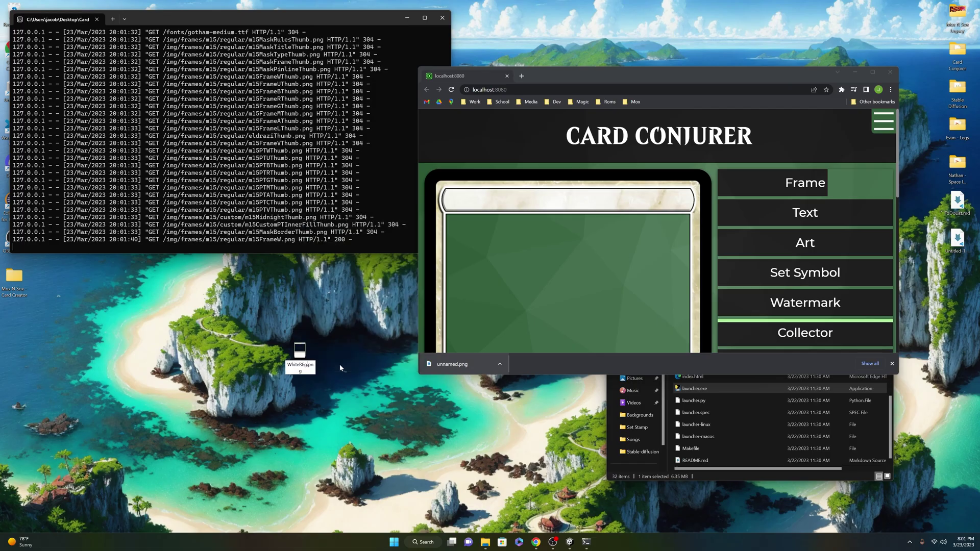
# Rename the frame image to WhiteRegular, import it and place it in the scene
pyautogui.press('BackSpace')
pyautogui.press('BackSpace')
pyautogui.write('egular')
pyautogui.press('Return')
pyautogui.moveTo(300, 351); pyautogui.dragTo(283, 398)
pyautogui.moveTo(104, 401); pyautogui.dragTo(160, 224)
# Rename the frame sprite object to 'Main Frame'
pyautogui.rightClick(80, 151)
pyautogui.rightClick(53, 148)
pyautogui.click(88, 192)
pyautogui.write('Main Fram')
pyautogui.press('Return')
pyautogui.rightClick(79, 146)
pyautogui.click(119, 188)
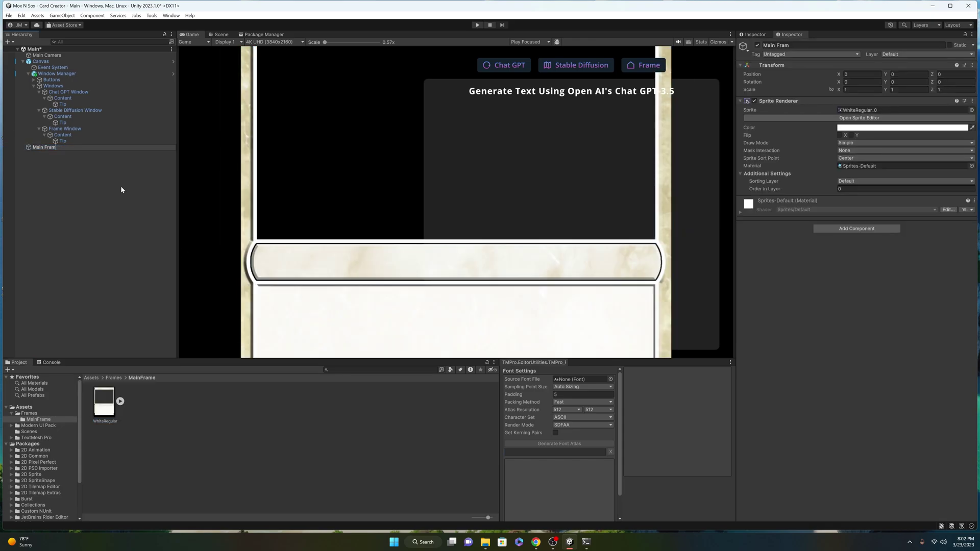
pyautogui.write('Main Frame')
pyautogui.press('Return')
pyautogui.click(63, 55)
# Set the camera Size to 12 and its X position to 12
pyautogui.click(863, 143)
pyautogui.write('12')
pyautogui.click(950, 5)
pyautogui.click(863, 72)
pyautogui.write('50')
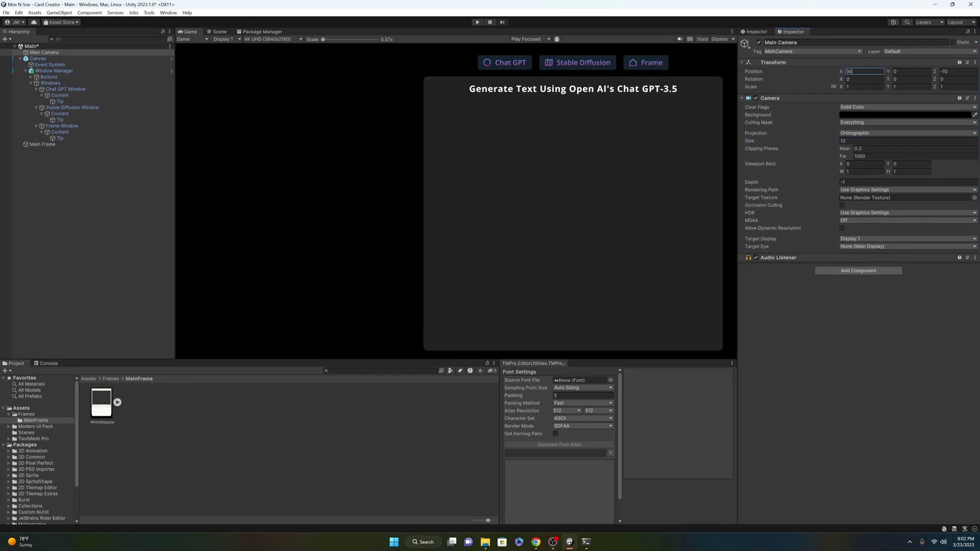
pyautogui.press('BackSpace')
pyautogui.press('BackSpace')
pyautogui.write('10')
pyautogui.press('BackSpace')
pyautogui.write('2')
pyautogui.hotkey('ctrl', 's')
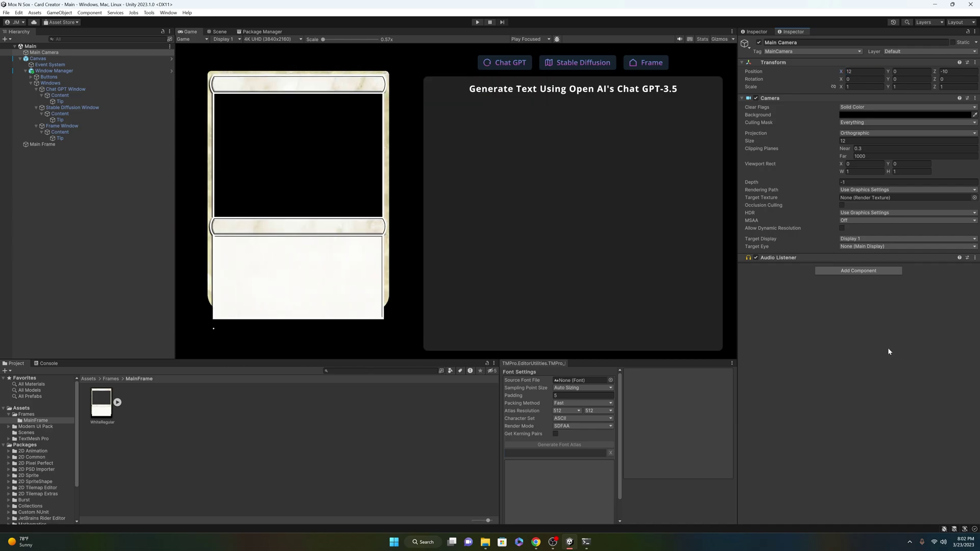
# Darken the camera background to grey, keep camera X at 12, and save the scene
pyautogui.click(903, 114)
pyautogui.moveTo(892, 185); pyautogui.dragTo(881, 184)
pyautogui.click(864, 72)
pyautogui.write('13')
pyautogui.press('BackSpace')
pyautogui.write('2/')
pyautogui.press('BackSpace')
pyautogui.write('.5')
pyautogui.click(840, 357)
pyautogui.hotkey('ctrl', 's')
pyautogui.hotkey('ctrl', 'z')
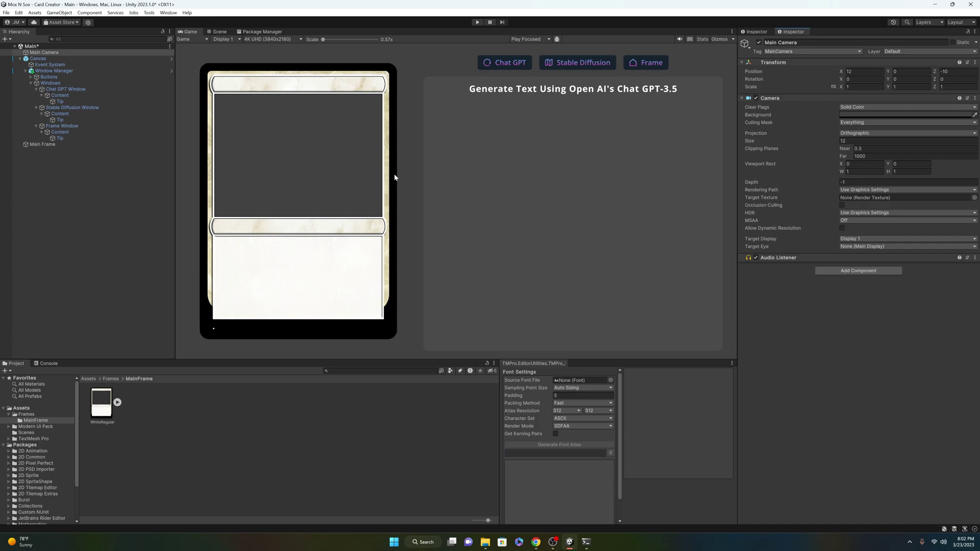
pyautogui.click(71, 159)
pyautogui.hotkey('ctrl', 's')
# Create an empty game object in the Hierarchy alongside the Canvas
pyautogui.click(20, 59)
pyautogui.click(38, 59)
pyautogui.click(20, 59)
pyautogui.click(20, 59)
pyautogui.rightClick(43, 84)
pyautogui.click(92, 182)
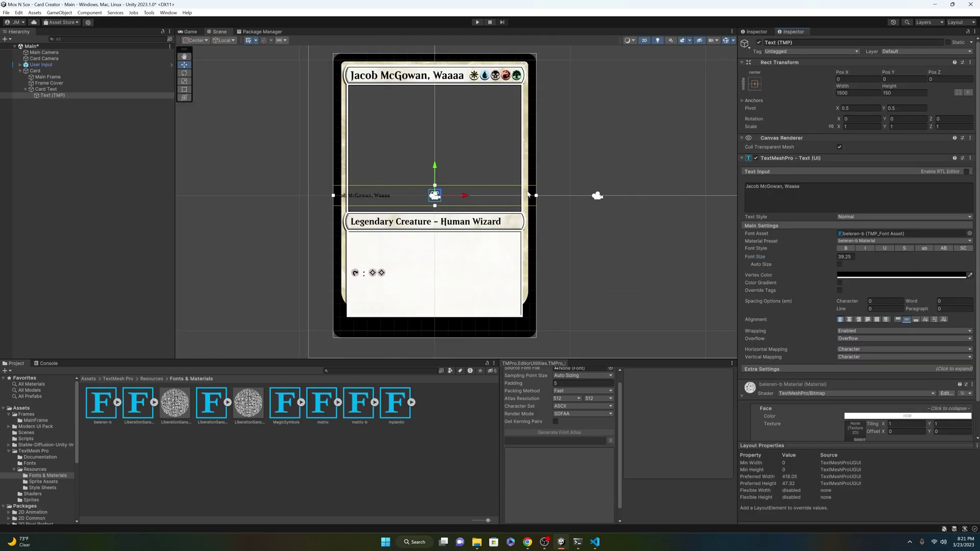
# Move the name text into the title bar, anchor it top-centre and narrow its width
pyautogui.moveTo(436, 169); pyautogui.dragTo(436, 52)
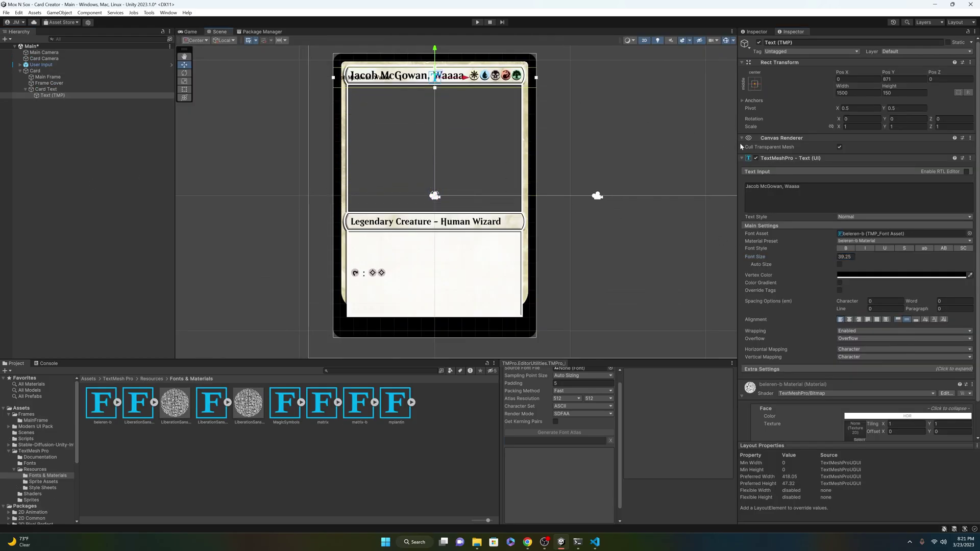
pyautogui.click(755, 84)
pyautogui.press('alt')
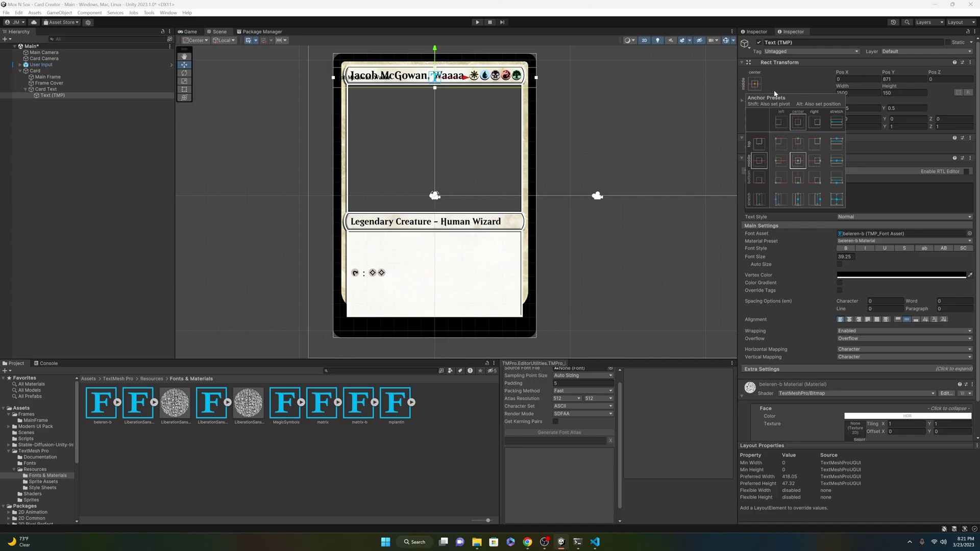
pyautogui.keyDown('alt'); pyautogui.keyDown('shift'); pyautogui.click(798, 142); pyautogui.keyUp('shift'); pyautogui.keyUp('alt')
pyautogui.press('f')
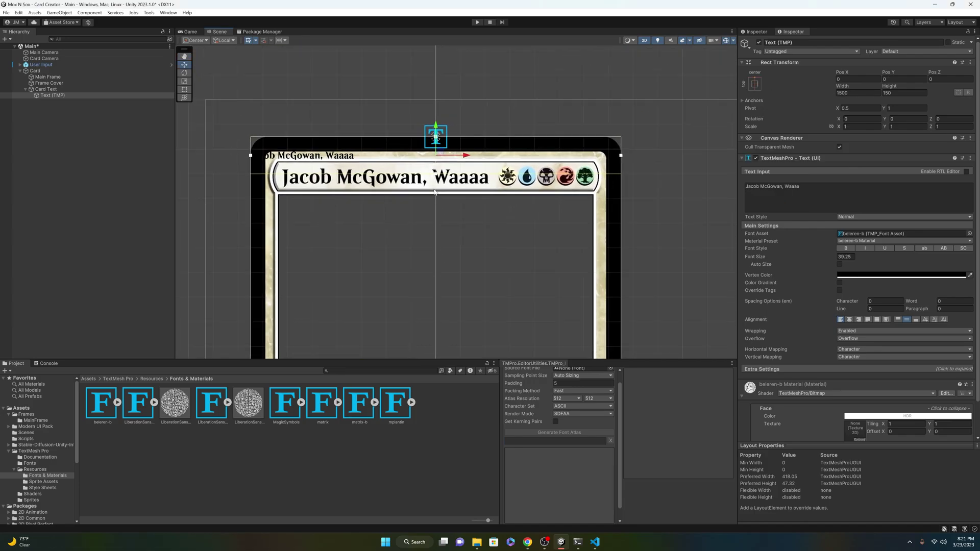
pyautogui.moveTo(842, 85); pyautogui.dragTo(860, 74)
# Enlarge the card name font to about 79 and fine-tune its position and width
pyautogui.moveTo(786, 261); pyautogui.dragTo(281, 277)
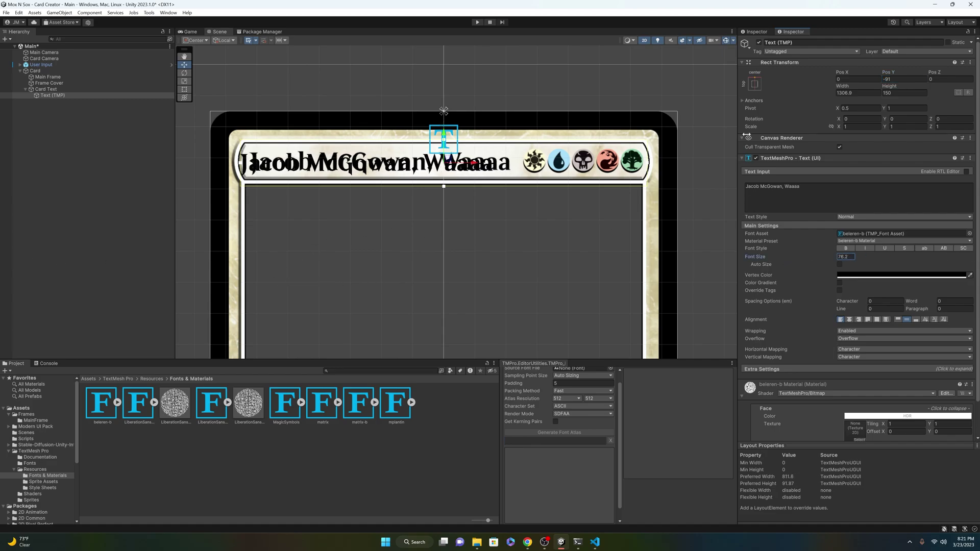
pyautogui.moveTo(895, 76); pyautogui.dragTo(901, 76)
pyautogui.moveTo(842, 85); pyautogui.dragTo(771, 86)
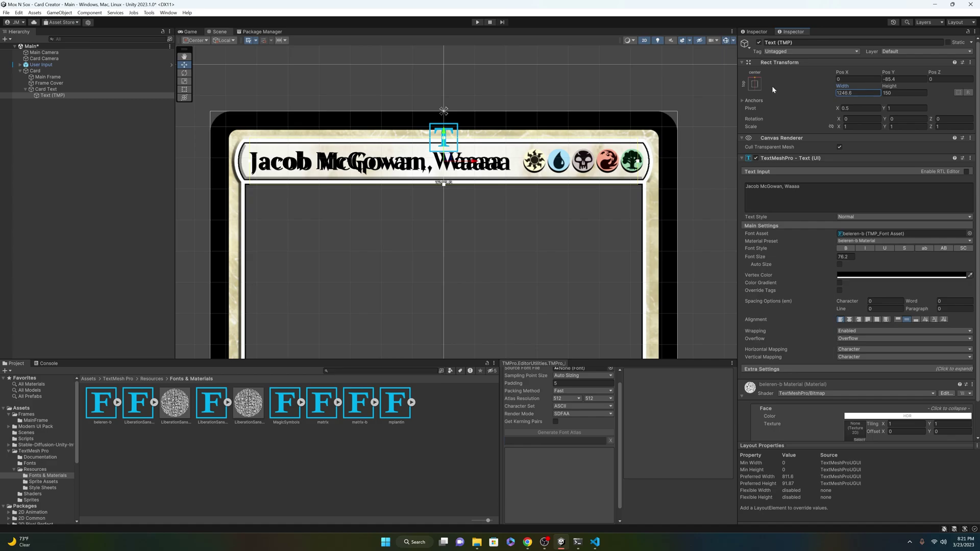
pyautogui.moveTo(780, 260); pyautogui.dragTo(781, 259)
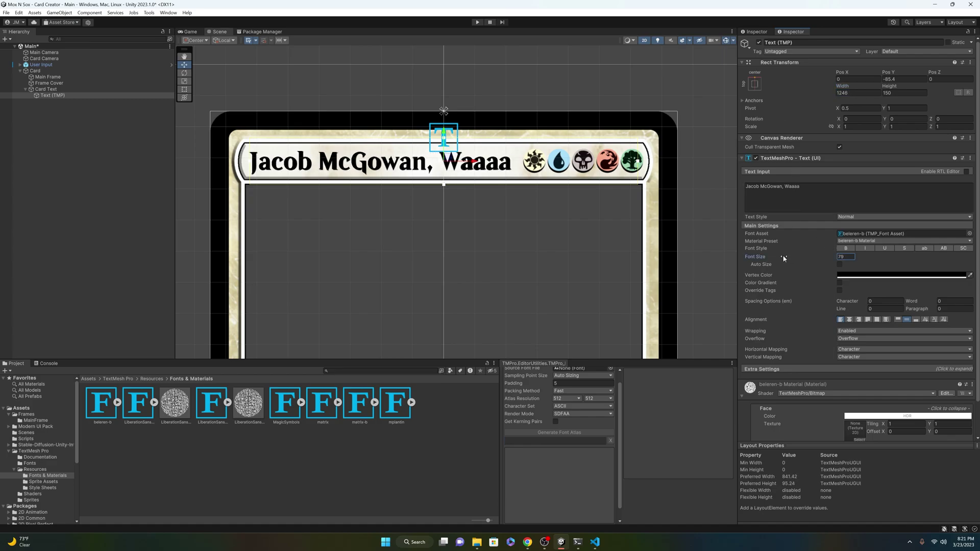
pyautogui.scroll(5, 595, 234)
pyautogui.moveTo(890, 74); pyautogui.dragTo(885, 75)
pyautogui.moveTo(576, 178); pyautogui.dragTo(497, 190)
pyautogui.scroll(-5, 548, 205)
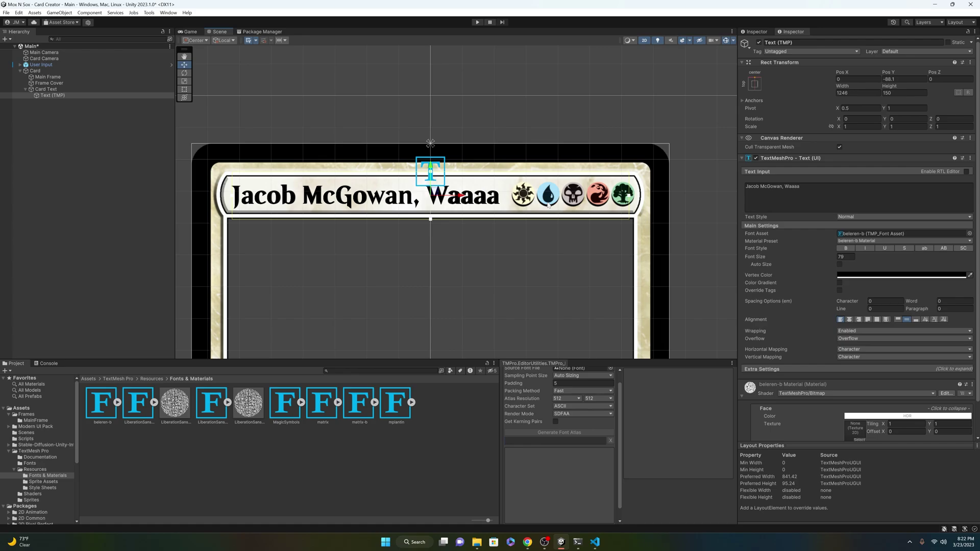
# Rename the name text object and resize the Card Number text box
pyautogui.click(828, 42)
pyautogui.write('Card Title')
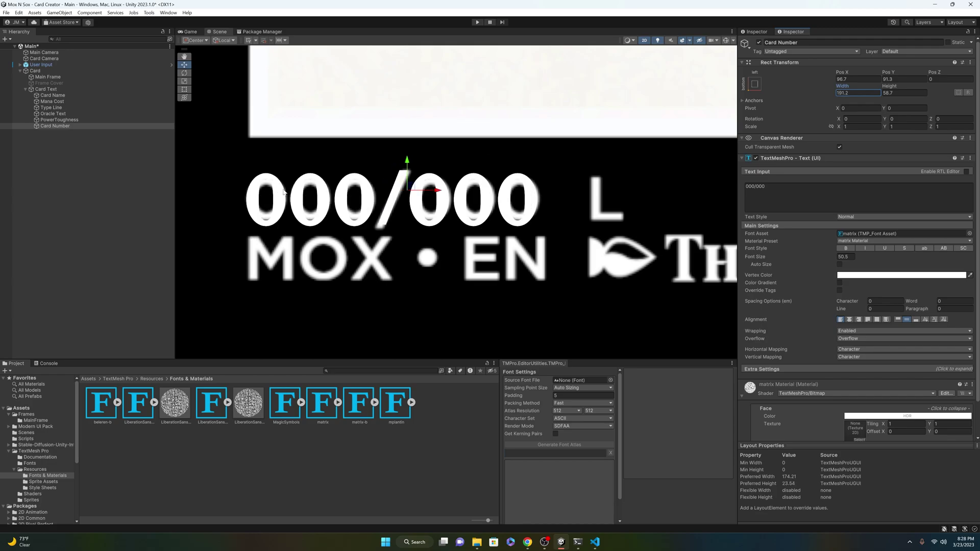
pyautogui.moveTo(284, 192); pyautogui.dragTo(353, 184)
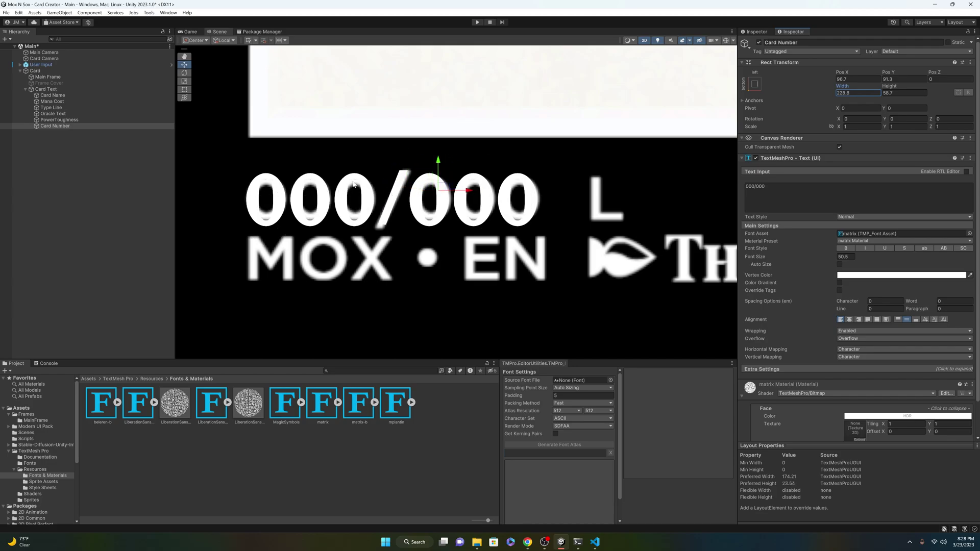
pyautogui.click(725, 40)
pyautogui.moveTo(848, 87); pyautogui.dragTo(840, 91)
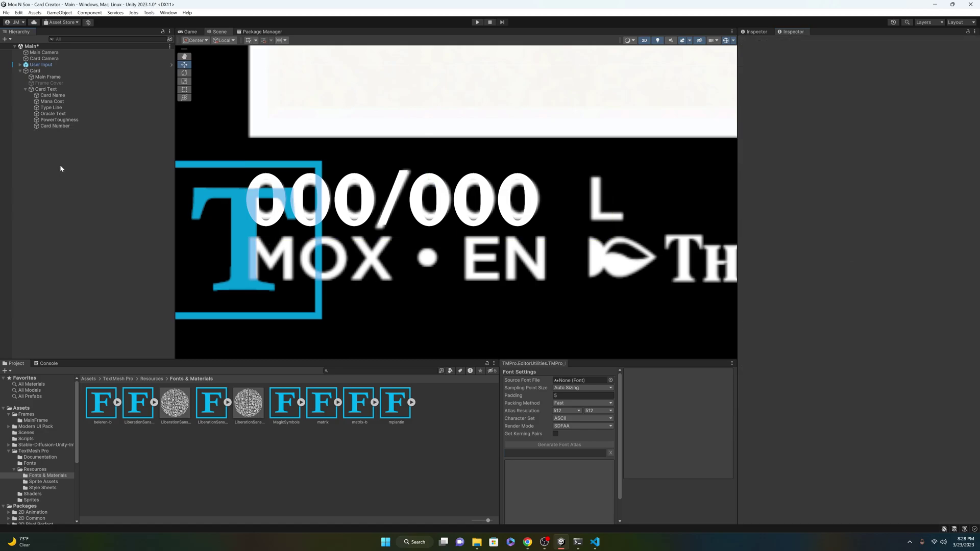
pyautogui.click(153, 125)
# Extend the mana cost example on line 54 of ChatGPT.cs with {2}{3}, dropping the half-written extra sentence
pyautogui.hotkey('ctrl', 'd')
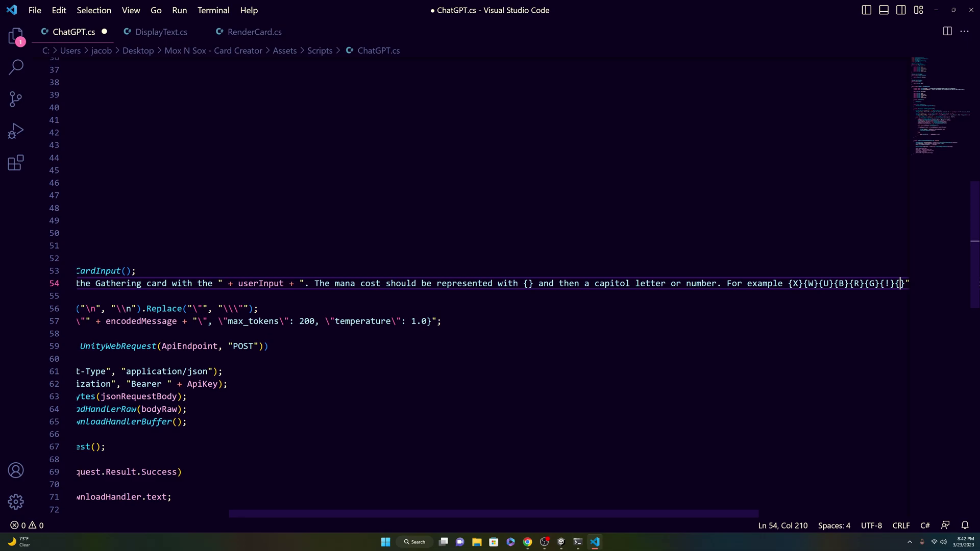
pyautogui.write('{2}{3}')
pyautogui.press('Down')
pyautogui.press('Left')
pyautogui.press('Left')
pyautogui.click(676, 284)
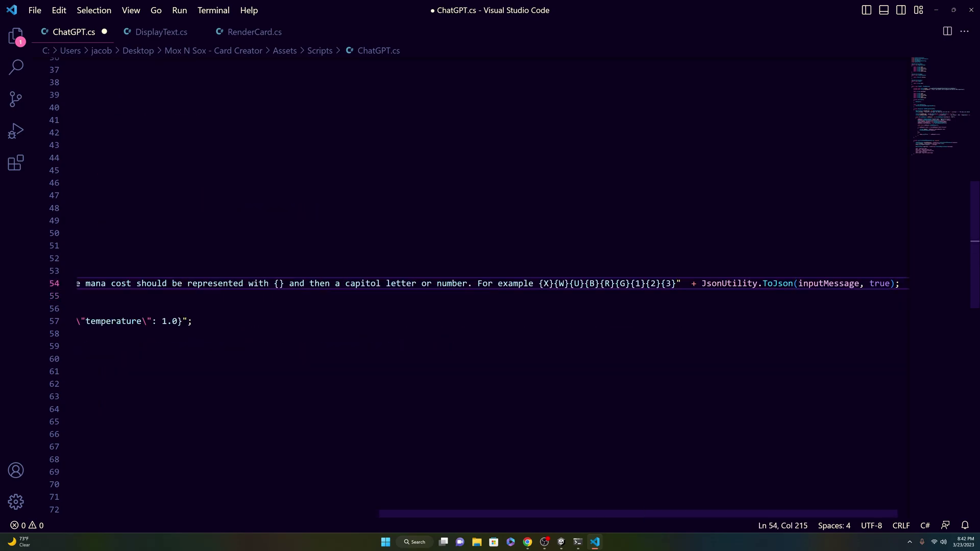
pyautogui.write('. If ')
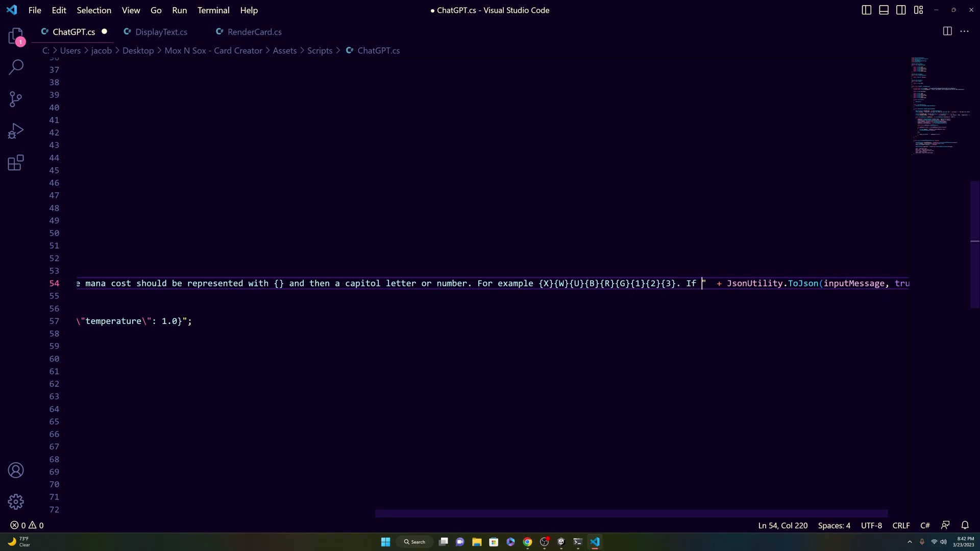
pyautogui.write('the card')
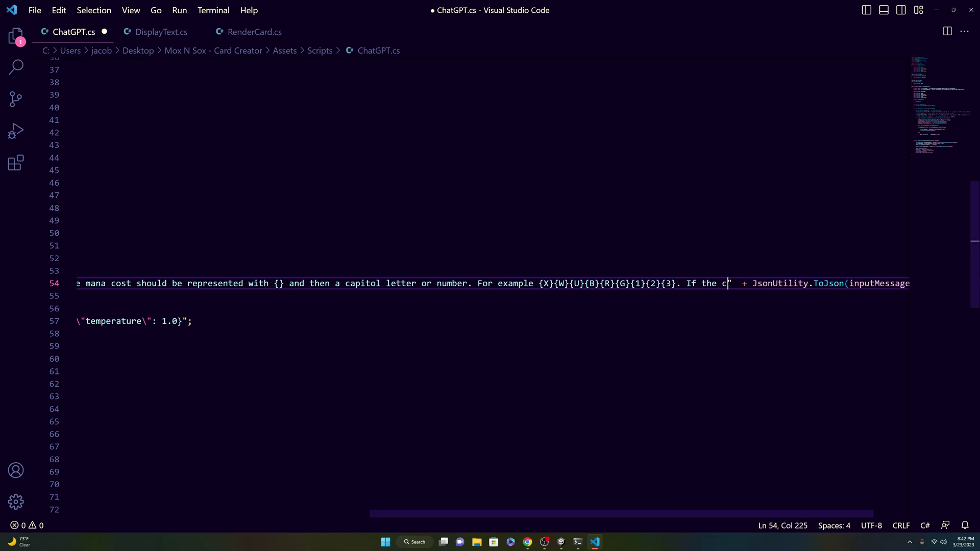
pyautogui.press('BackSpace')
pyautogui.press('BackSpace')
pyautogui.press('BackSpace')
pyautogui.press('BackSpace')
pyautogui.press('BackSpace')
pyautogui.press('BackSpace')
pyautogui.press('BackSpace')
pyautogui.press('BackSpace')
pyautogui.press('BackSpace')
pyautogui.press('BackSpace')
pyautogui.press('BackSpace')
pyautogui.press('BackSpace')
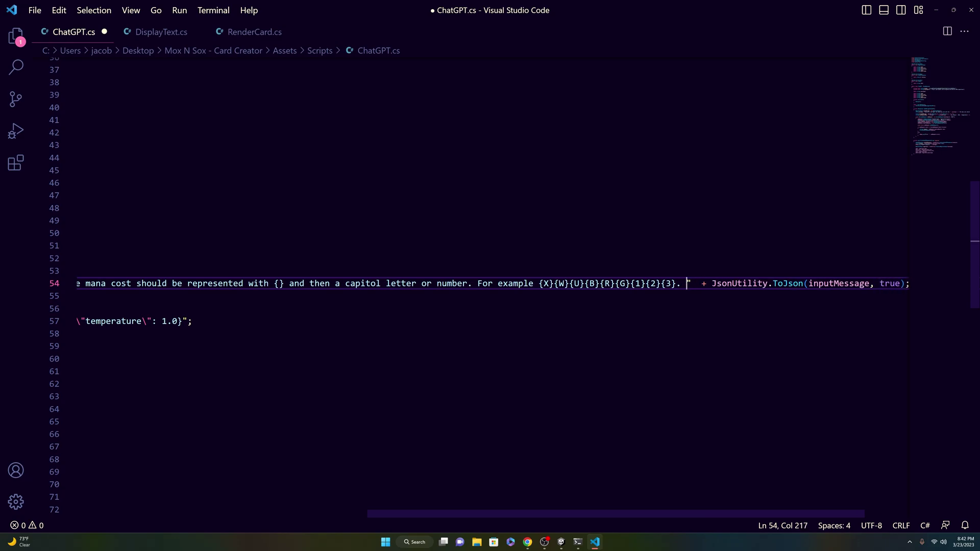
pyautogui.press('BackSpace')
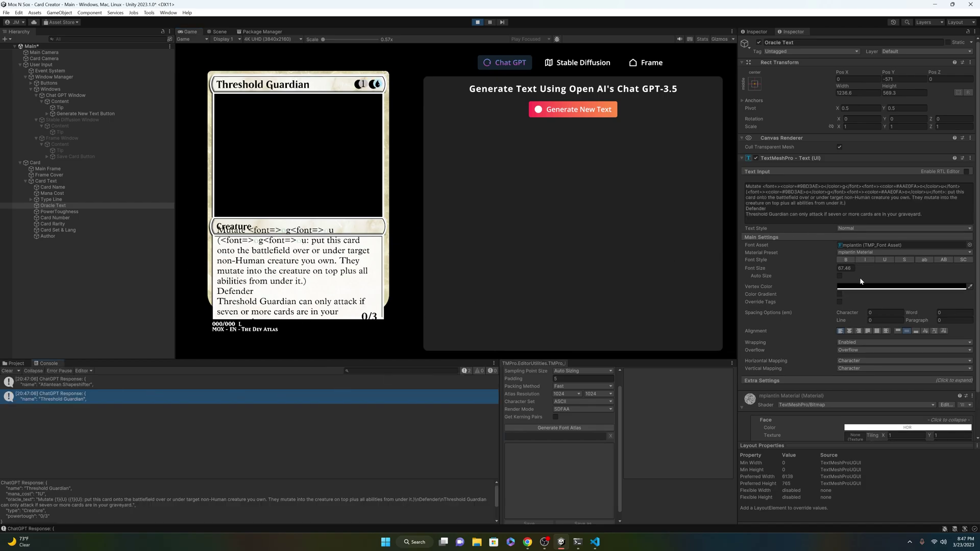
# Stop Play mode and check the Card Name, Main Frame and Card objects in the hierarchy
pyautogui.scroll(-2, 861, 281)
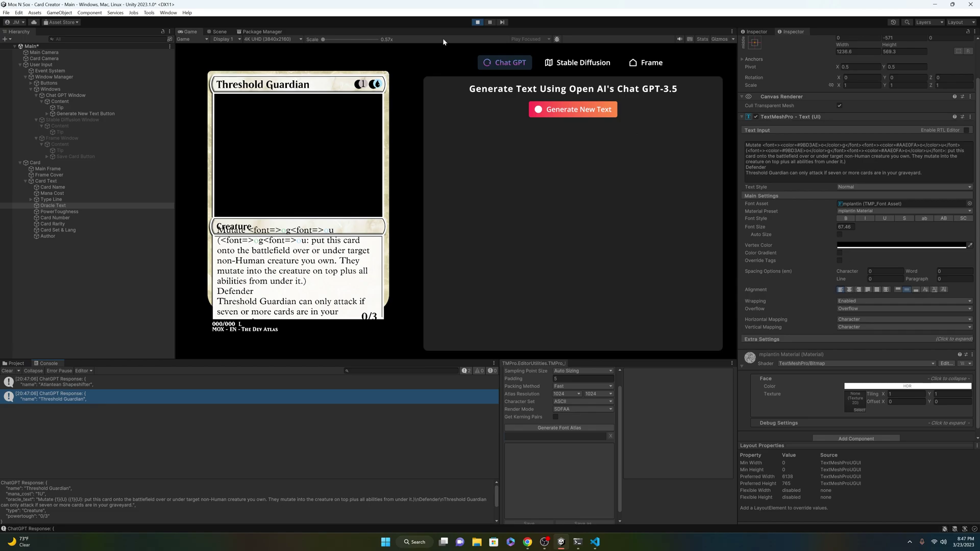
pyautogui.click(476, 22)
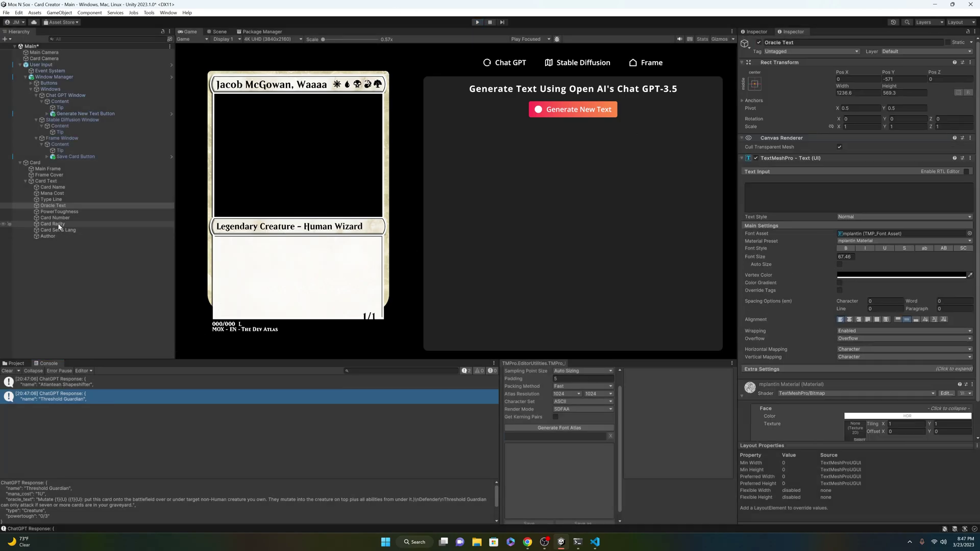
pyautogui.click(69, 188)
pyautogui.click(66, 170)
pyautogui.click(59, 164)
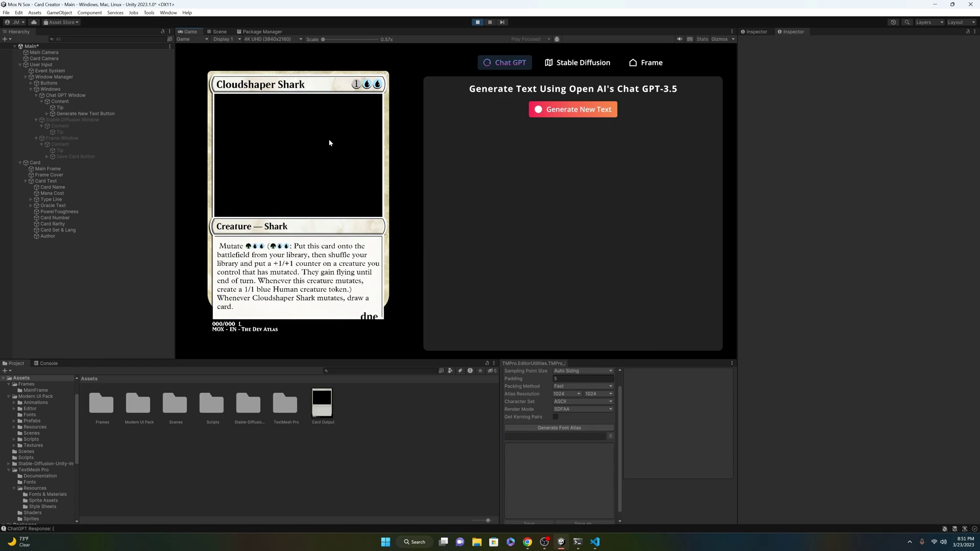
# Refresh the Project assets so the exported card appears, and stop Play mode
pyautogui.click(666, 65)
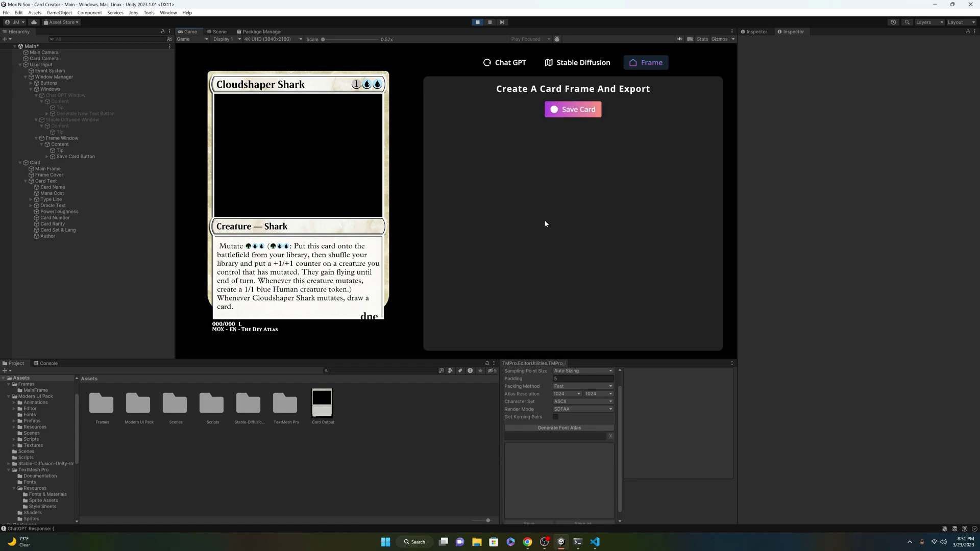
pyautogui.rightClick(416, 456)
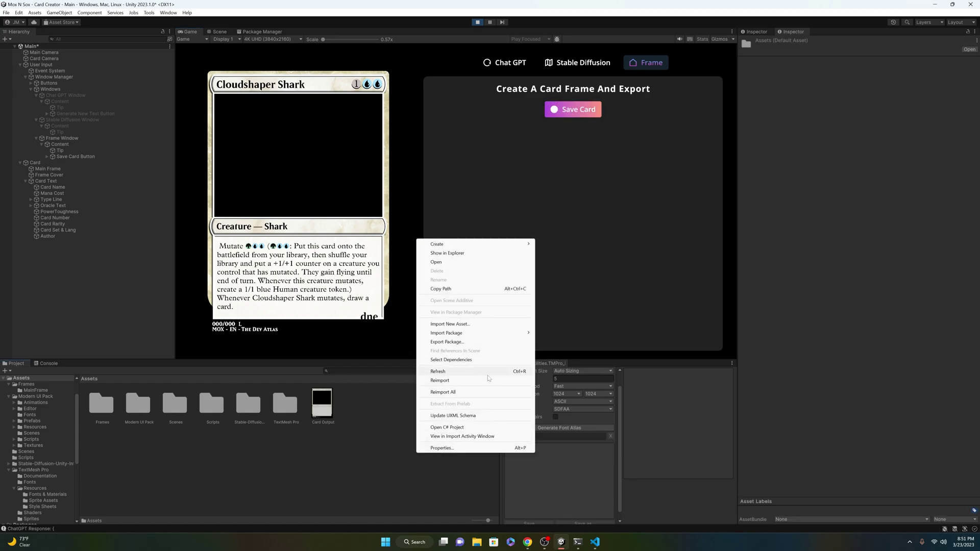
pyautogui.click(459, 370)
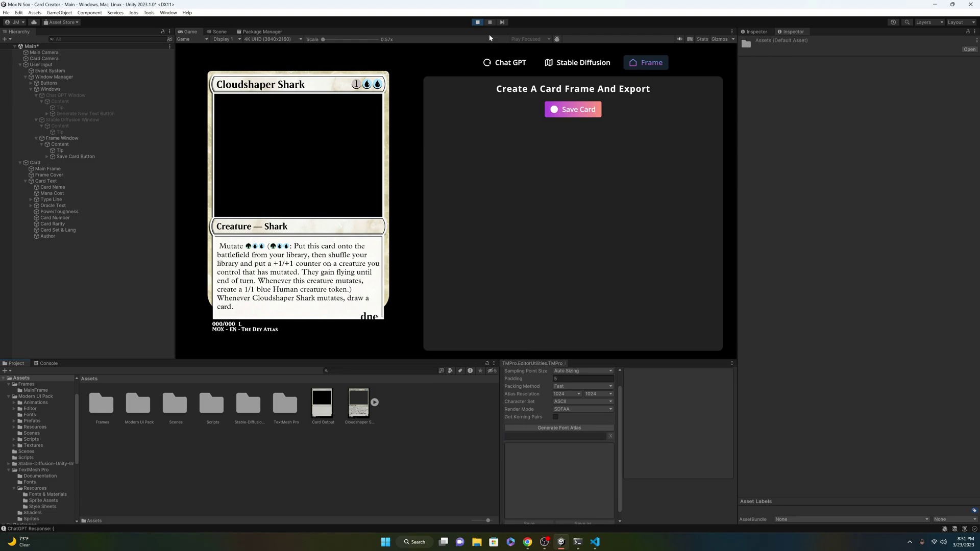
pyautogui.click(477, 22)
# Open Cloudshaper Shark.png in the image viewer and move the viewer to the right
pyautogui.click(361, 416)
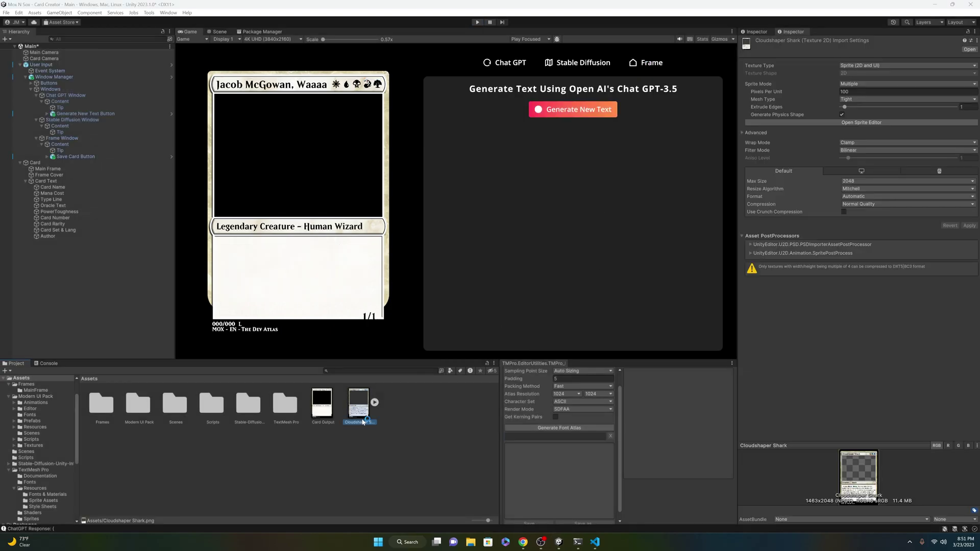
pyautogui.doubleClick(362, 421)
pyautogui.scroll(4, 253, 235)
pyautogui.scroll(-2, 276, 266)
pyautogui.scroll(-2, 287, 284)
pyautogui.moveTo(153, 25); pyautogui.dragTo(549, 29)
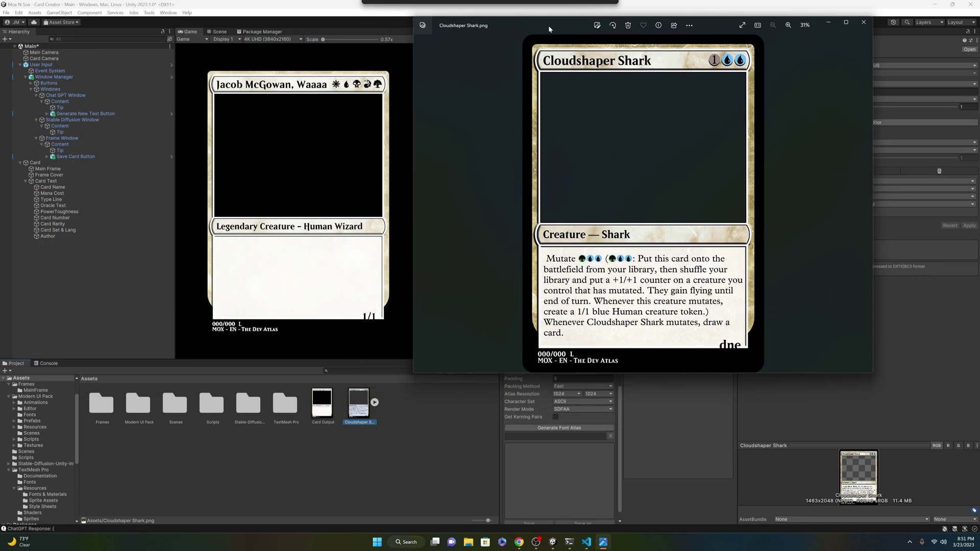
# Close the image viewer and enlarge the card preview in the Inspector
pyautogui.click(863, 22)
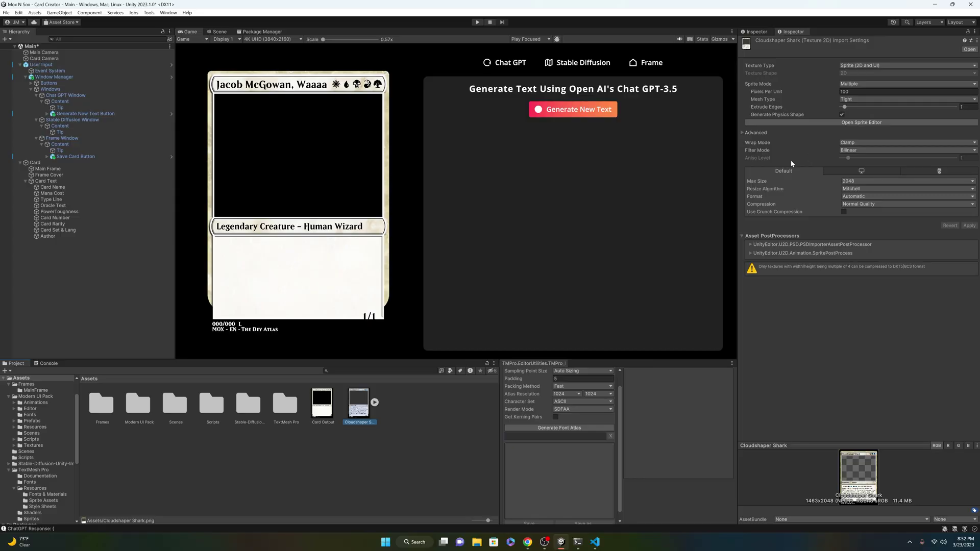
pyautogui.moveTo(921, 446); pyautogui.dragTo(915, 149)
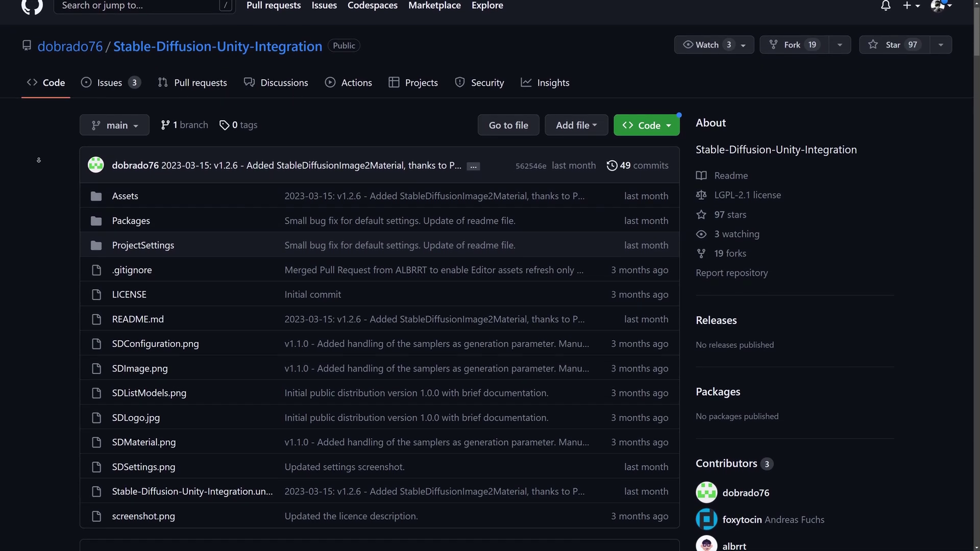
pyautogui.scroll(-2, 36, 163)
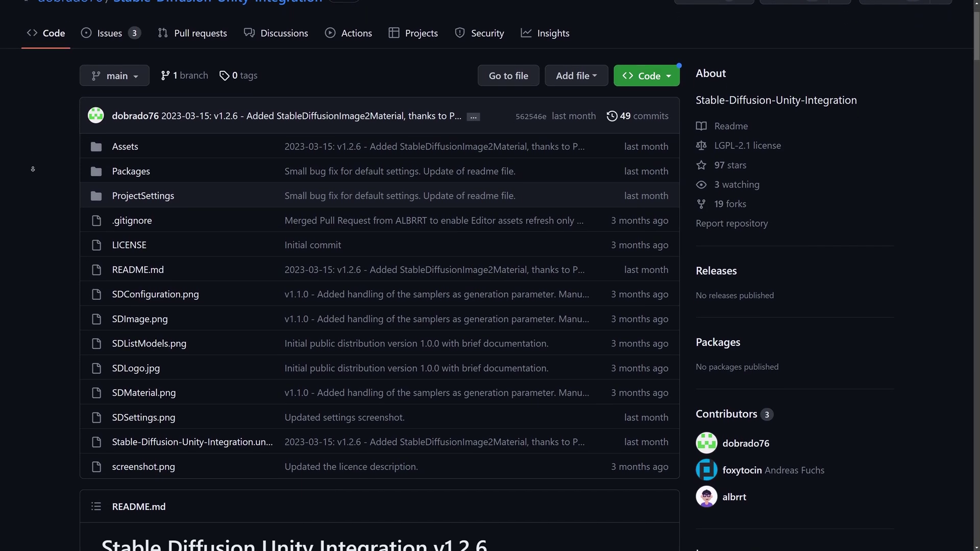
pyautogui.scroll(-3, 32, 175)
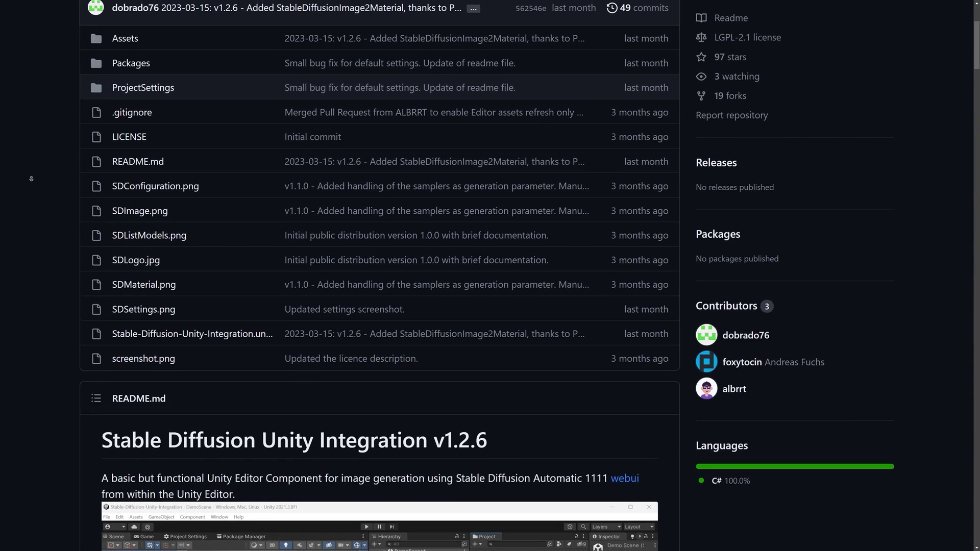
pyautogui.scroll(-3, 31, 179)
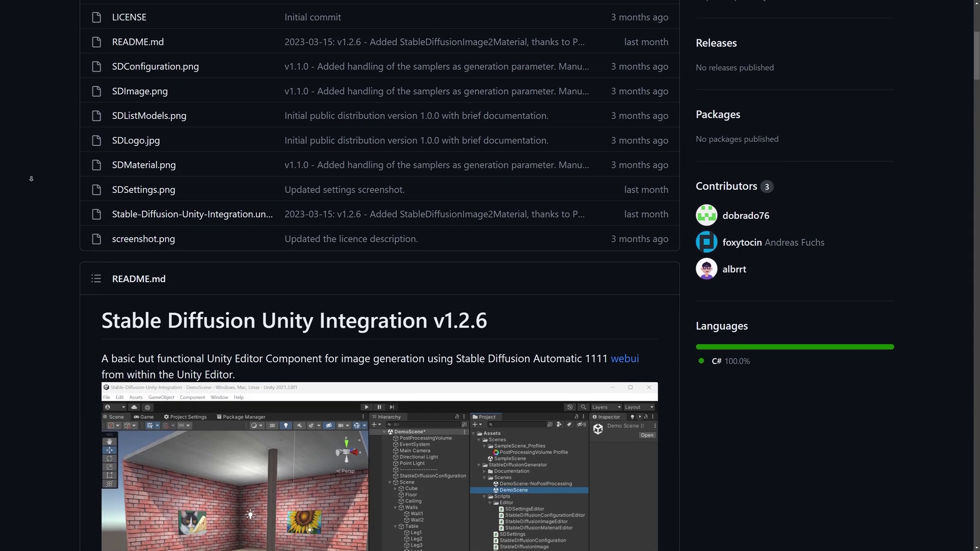
pyautogui.scroll(-3, 31, 178)
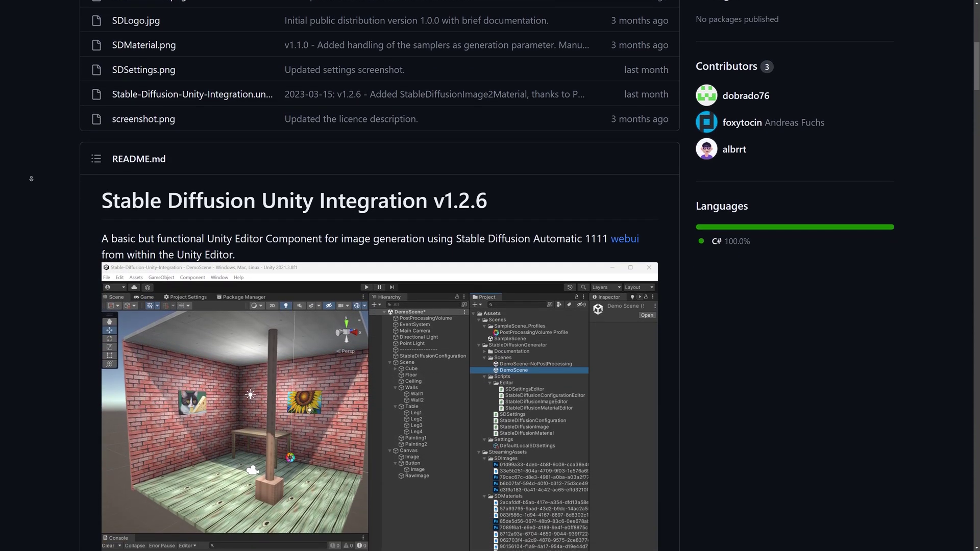
pyautogui.scroll(-3, 31, 178)
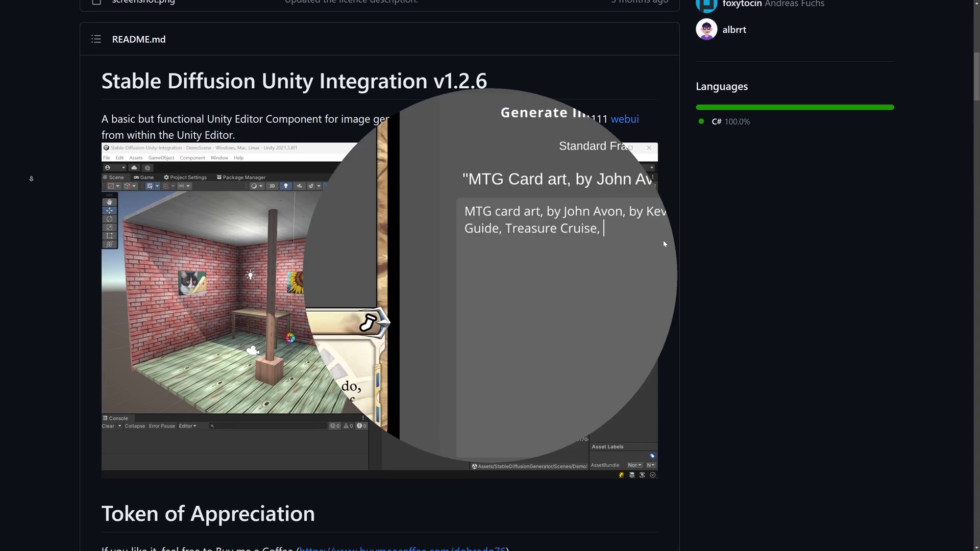
# Edit the frame selector item names in the Inspector, adding Neon and Black entries
pyautogui.write('Krenkoi')
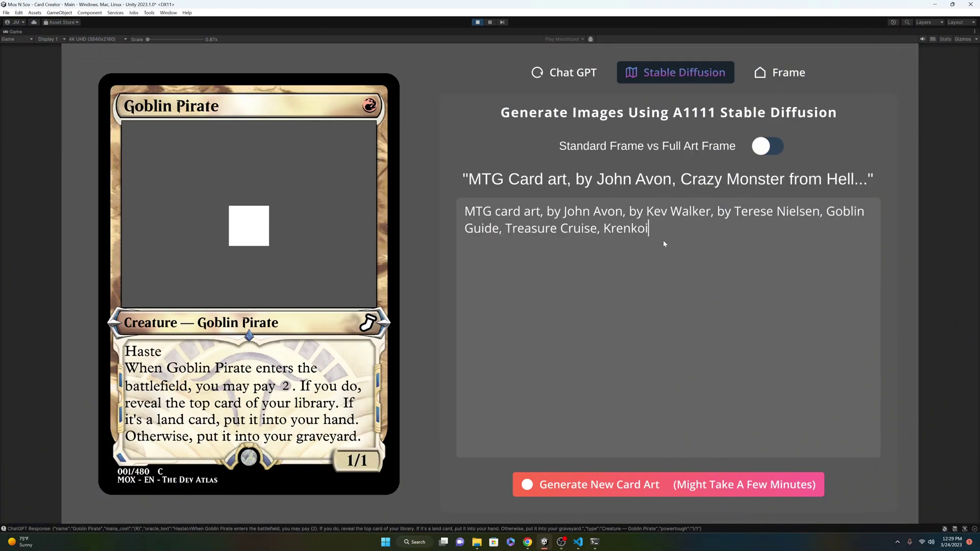
pyautogui.write(' Mob Boss,')
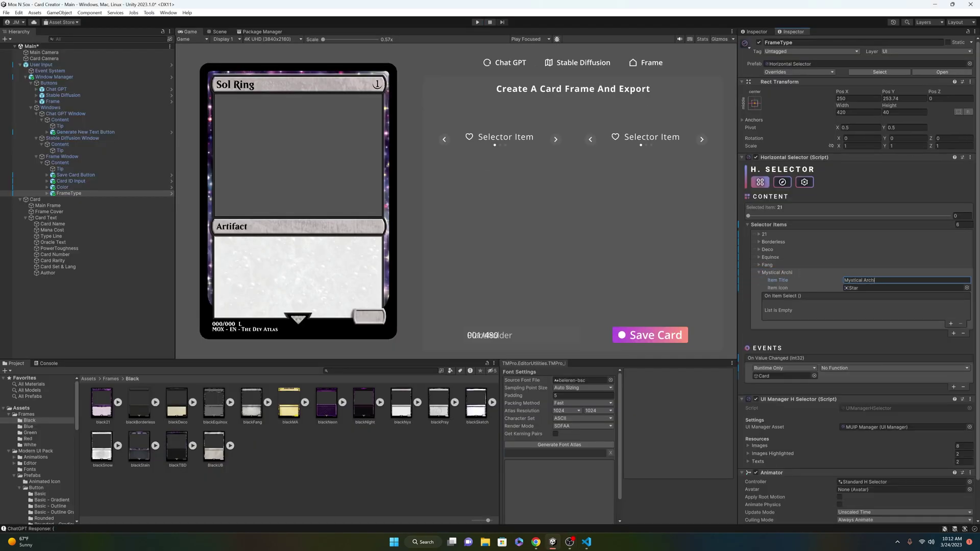
pyautogui.write('ve')
pyautogui.click(953, 282)
pyautogui.click(759, 280)
pyautogui.write('Neon')
pyautogui.click(954, 290)
pyautogui.write('Black')
pyautogui.click(953, 297)
pyautogui.press('BackSpace')
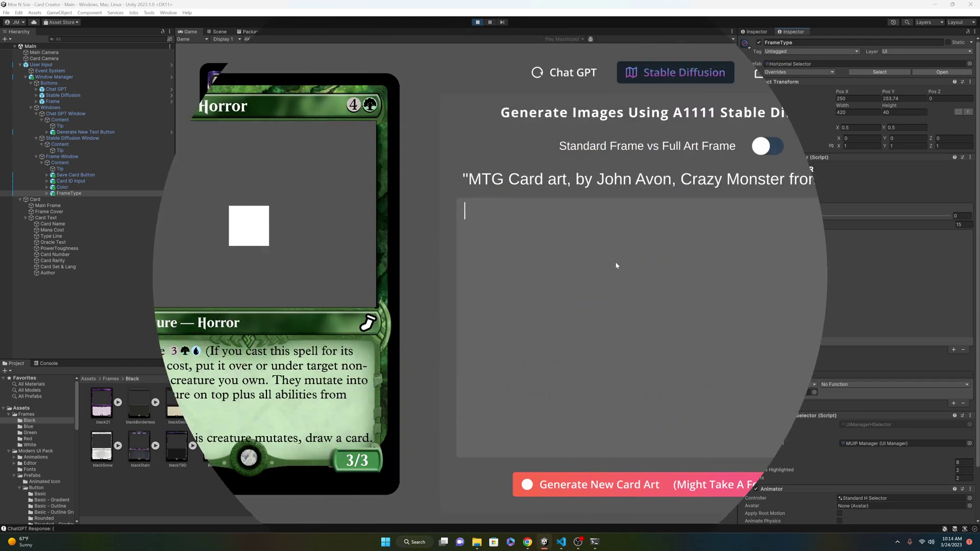
# Enter the art prompt: Power Rangers-style Tentacled Horror, oil painting, stylized, high resolution, clear image
pyautogui.write('MTG Card Art, in s')
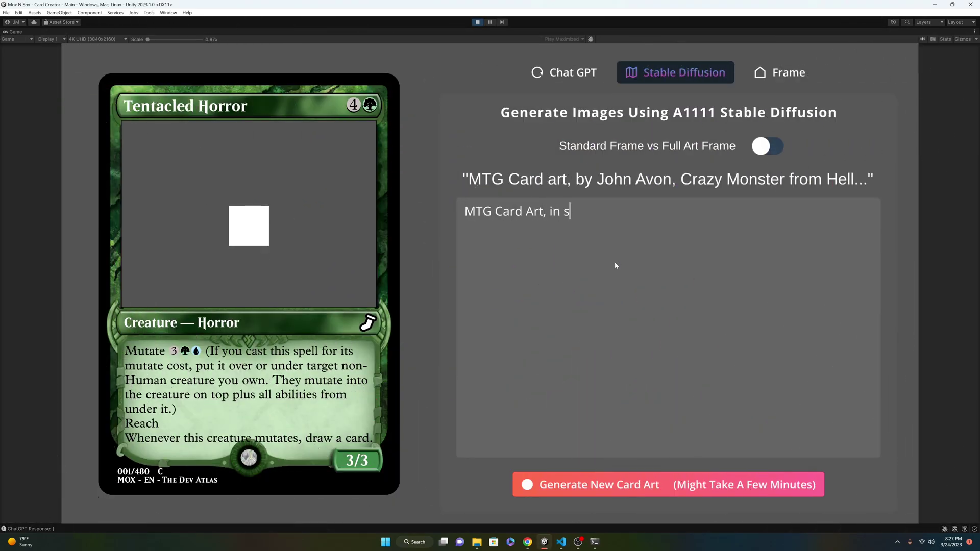
pyautogui.press('BackSpace')
pyautogui.write('the style of the Power Rangers. Tenticle')
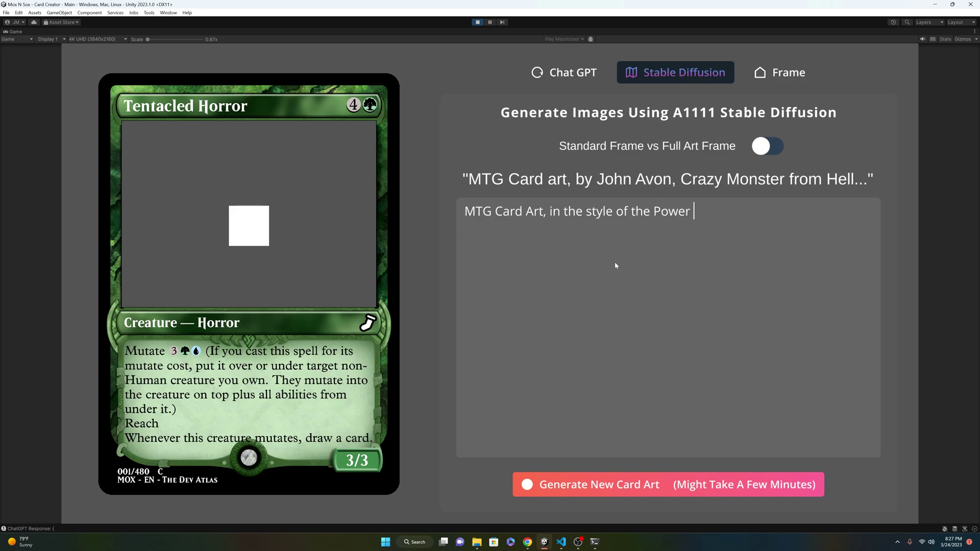
pyautogui.press('BackSpace')
pyautogui.press('BackSpace')
pyautogui.press('BackSpace')
pyautogui.press('BackSpace')
pyautogui.press('BackSpace')
pyautogui.write('acled Horror. ')
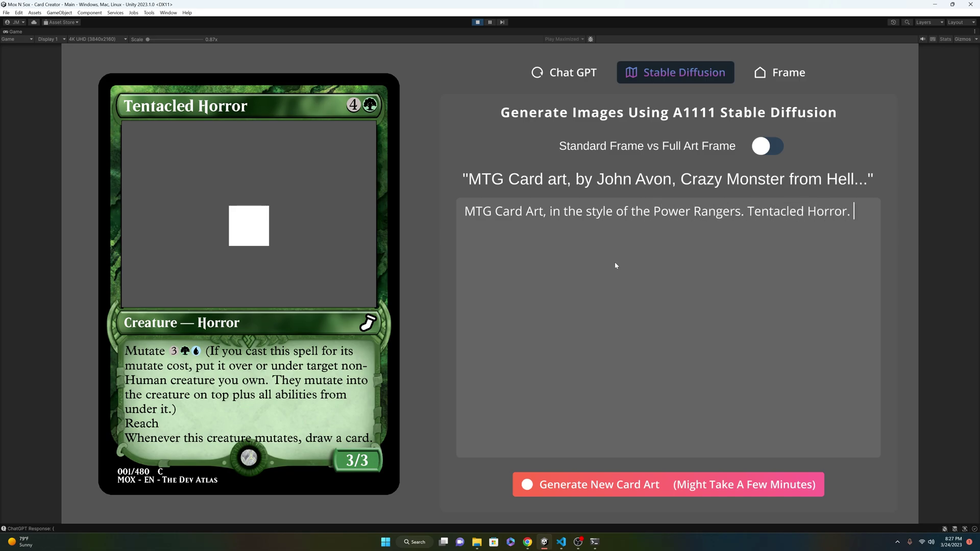
pyautogui.write('Oil painting, stylized art, high resolution, clear image')
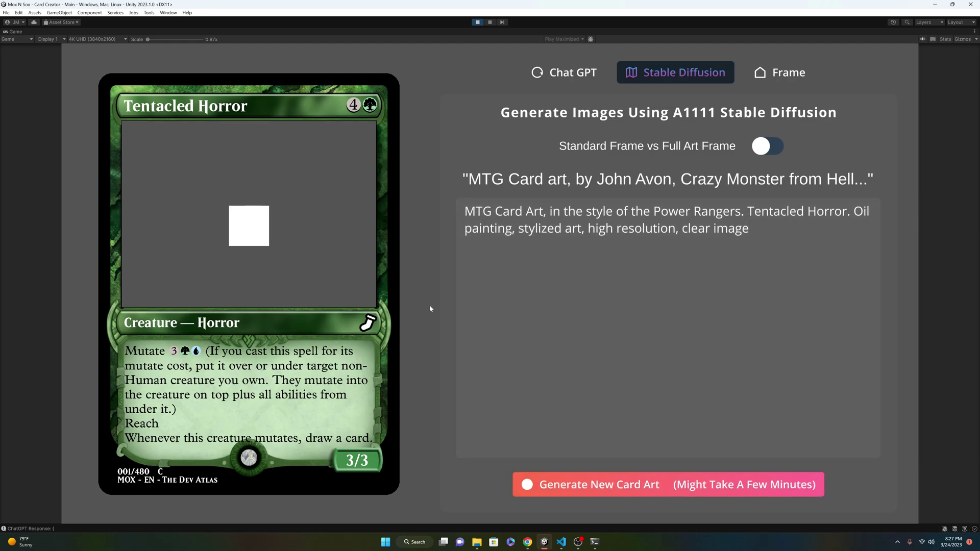
# Append to the card-text prompt: very low mana cost, with mutate cost less than the casting cost
pyautogui.click(564, 72)
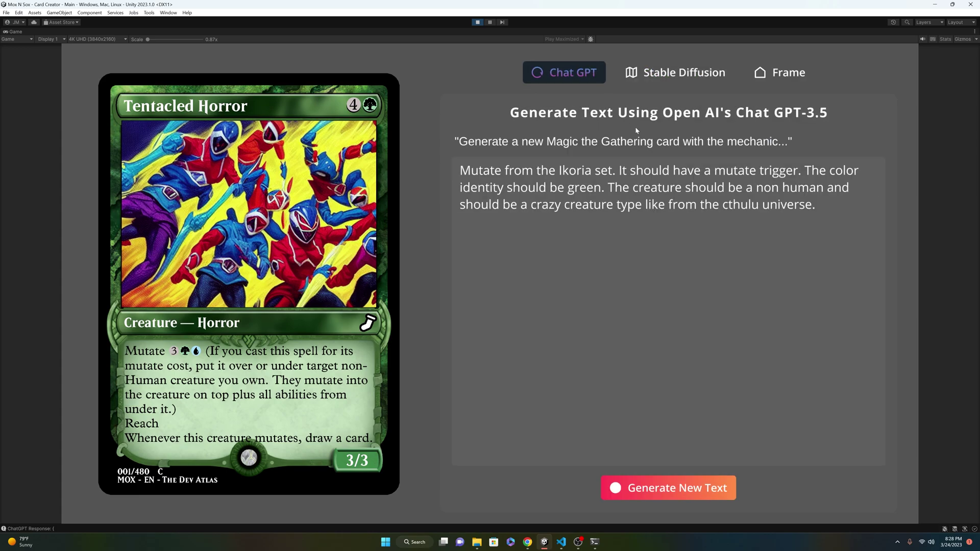
pyautogui.click(837, 221)
pyautogui.write('It should have a very low mana cost.')
pyautogui.hotkey('ctrl', 'a')
pyautogui.click(732, 226)
pyautogui.press('BackSpace')
pyautogui.write('and the mutate cost should be les')
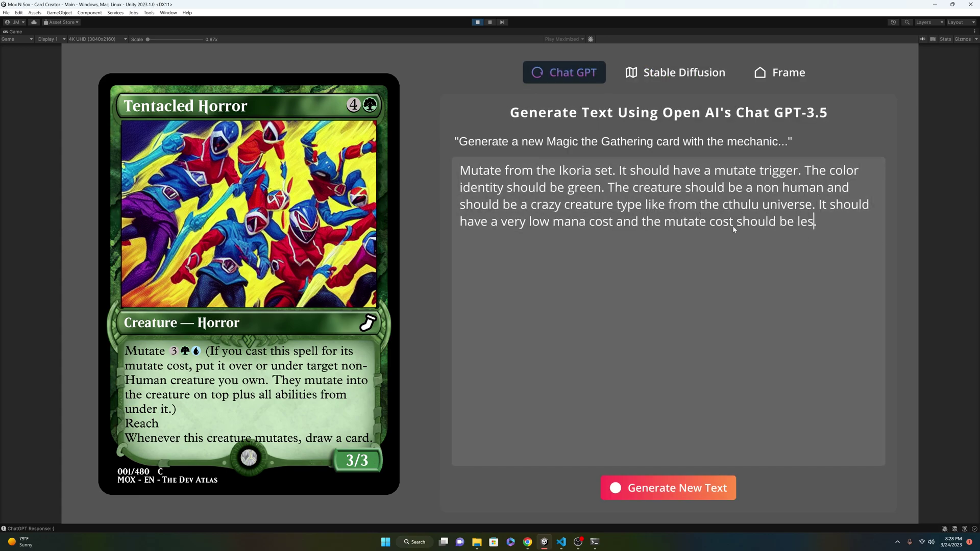
pyautogui.write('s then the casting cost.')
# Generate new cards, then replace 'cthulu' with 'Lord of the rings' in the prompt
pyautogui.click(658, 489)
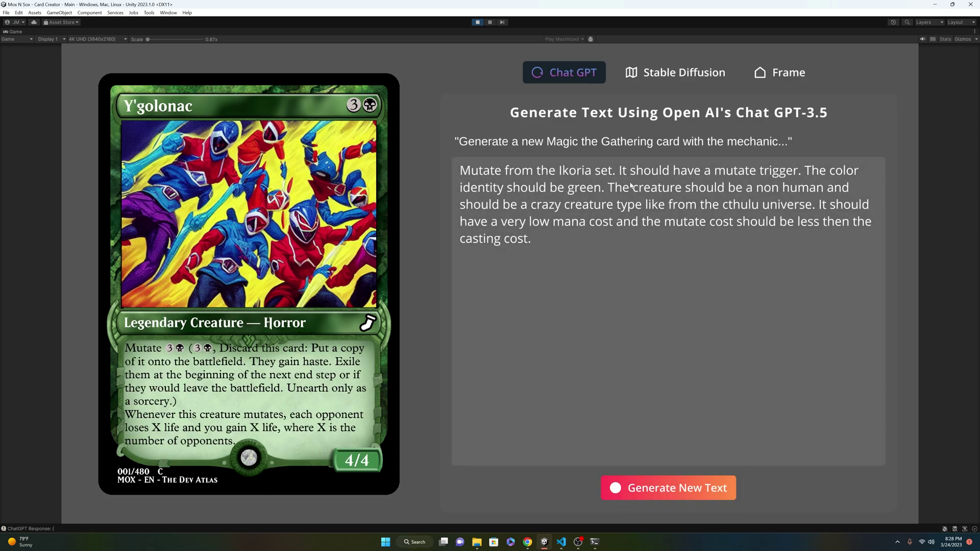
pyautogui.click(607, 188)
pyautogui.click(754, 210)
pyautogui.doubleClick(754, 206)
pyautogui.press('BackSpace')
pyautogui.write('Lord of the rings')
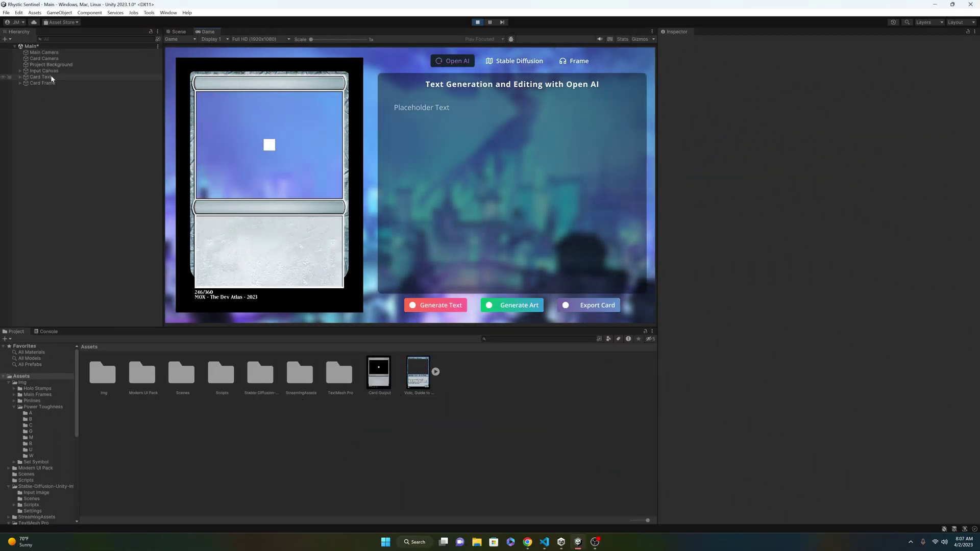
pyautogui.click(51, 77)
# Step the main frame to black, enable set symbol, power/toughness and holo stamp, and enter 'tome'
pyautogui.click(44, 58)
pyautogui.click(574, 61)
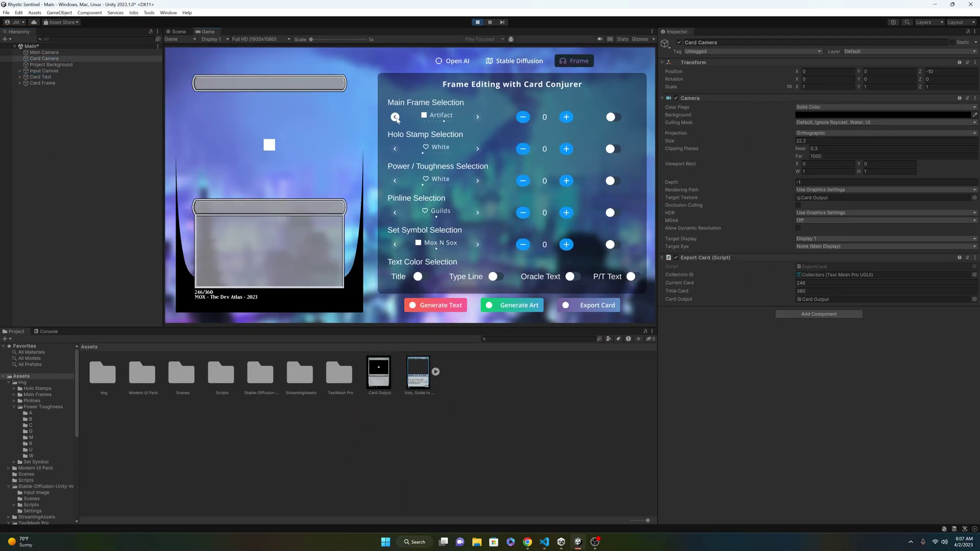
pyautogui.click(569, 117)
pyautogui.click(566, 117)
pyautogui.click(566, 116)
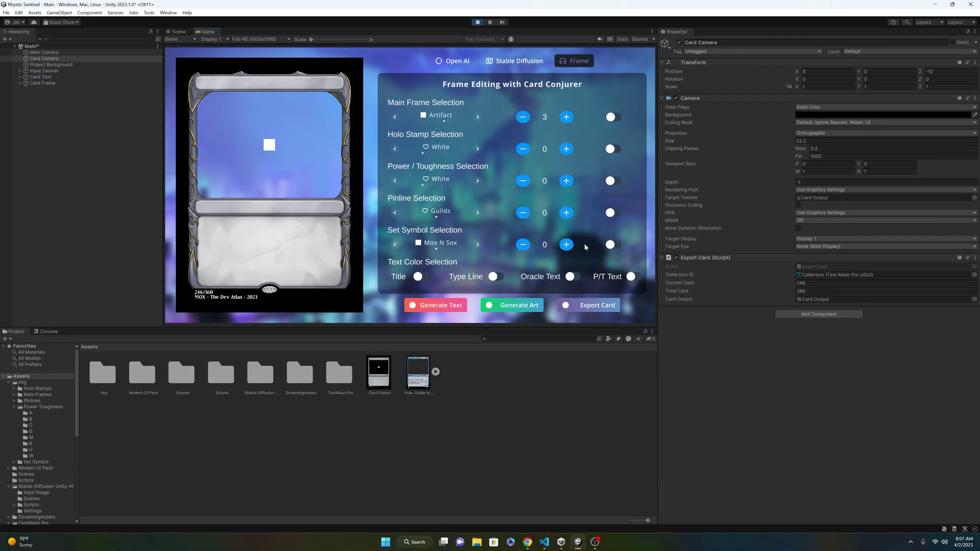
pyautogui.click(612, 244)
pyautogui.click(613, 181)
pyautogui.click(612, 148)
pyautogui.click(394, 148)
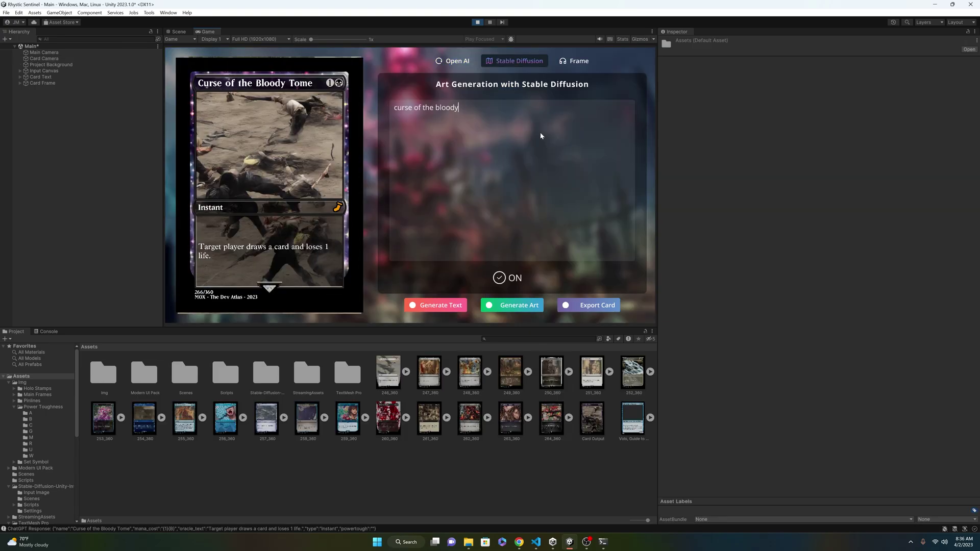
pyautogui.write('tome')
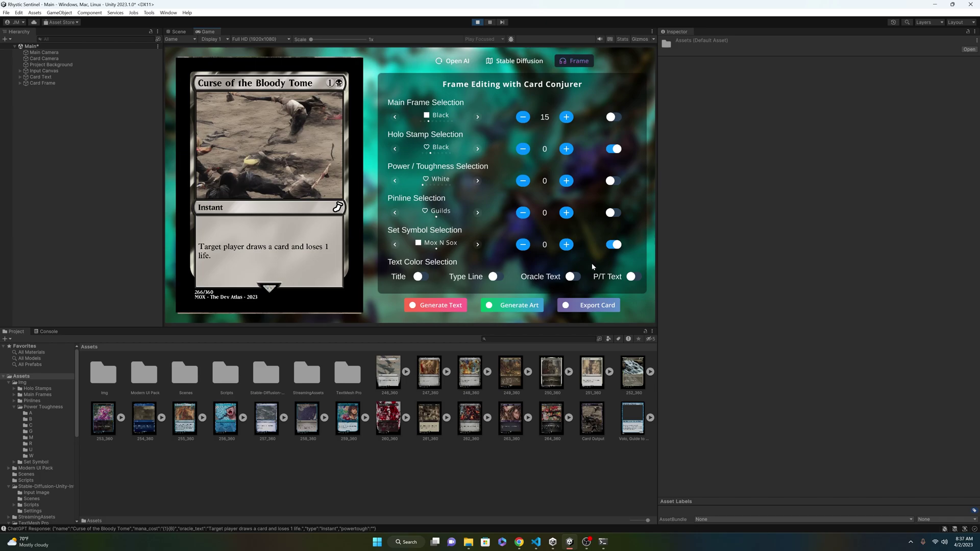
# Switch to the red full-art frame with light title, type line and rules text
pyautogui.click(567, 117)
pyautogui.click(567, 119)
pyautogui.click(420, 277)
pyautogui.click(495, 276)
pyautogui.click(573, 277)
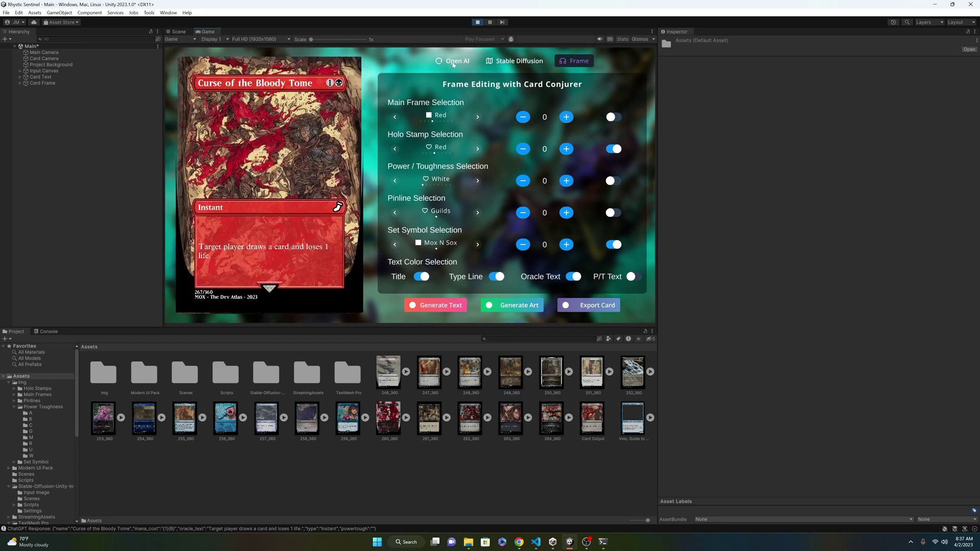
# Generate new card text and delete the Jumpstart line from the rules text
pyautogui.click(453, 61)
pyautogui.rightClick(356, 470)
pyautogui.click(387, 399)
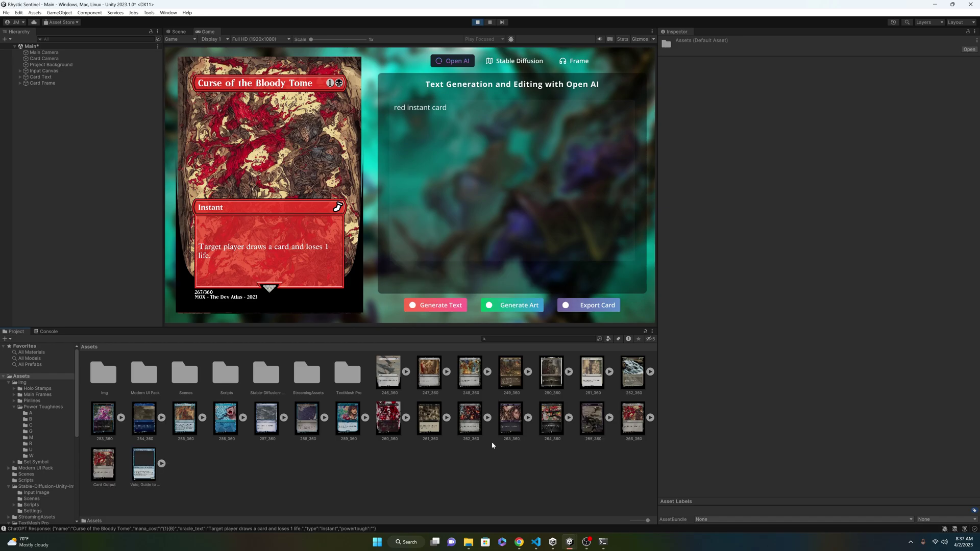
pyautogui.click(423, 305)
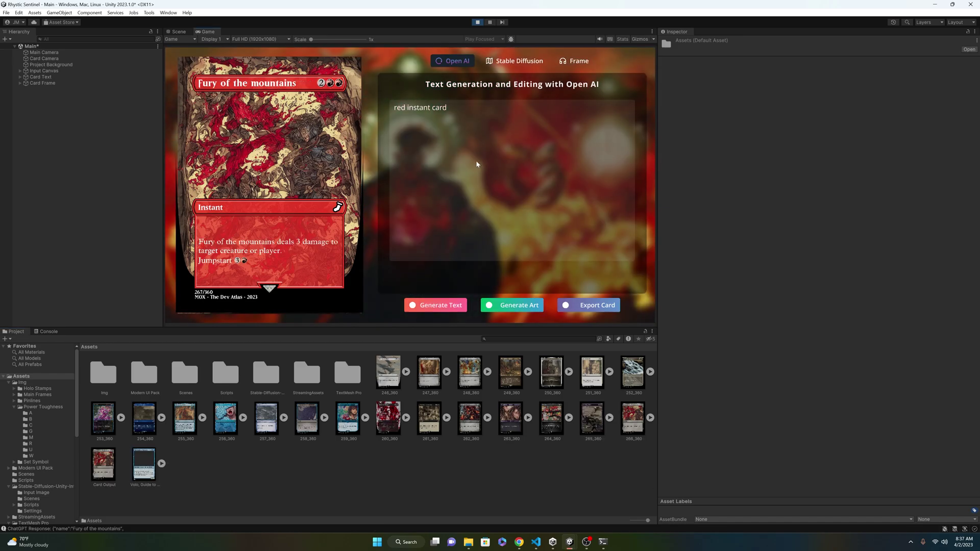
pyautogui.click(41, 77)
pyautogui.doubleClick(808, 337)
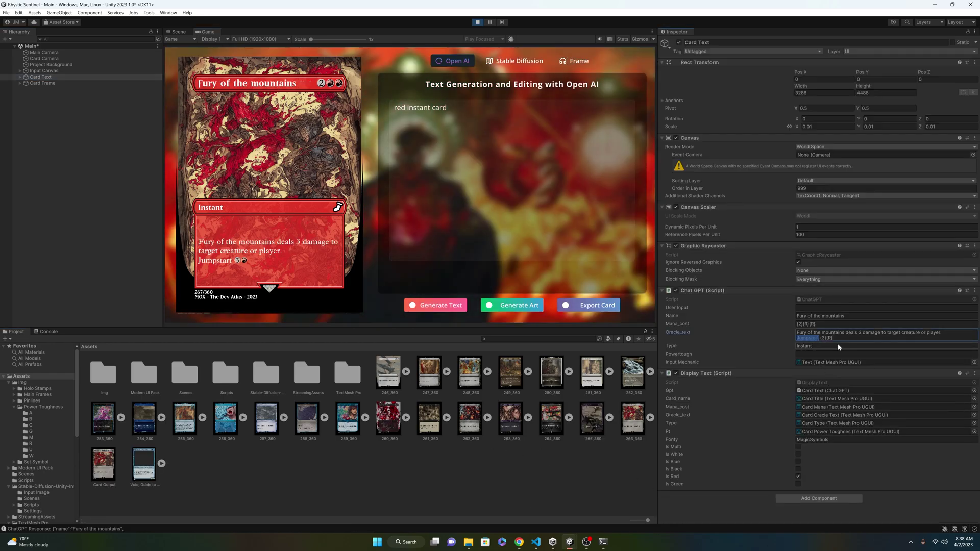
pyautogui.click(838, 340)
pyautogui.press('BackSpace')
pyautogui.press('BackSpace')
pyautogui.press('BackSpace')
pyautogui.press('BackSpace')
pyautogui.press('BackSpace')
pyautogui.press('BackSpace')
pyautogui.press('BackSpace')
pyautogui.press('BackSpace')
pyautogui.press('BackSpace')
pyautogui.press('BackSpace')
pyautogui.press('BackSpace')
pyautogui.press('BackSpace')
pyautogui.press('BackSpace')
pyautogui.press('BackSpace')
pyautogui.press('BackSpace')
pyautogui.press('BackSpace')
pyautogui.press('BackSpace')
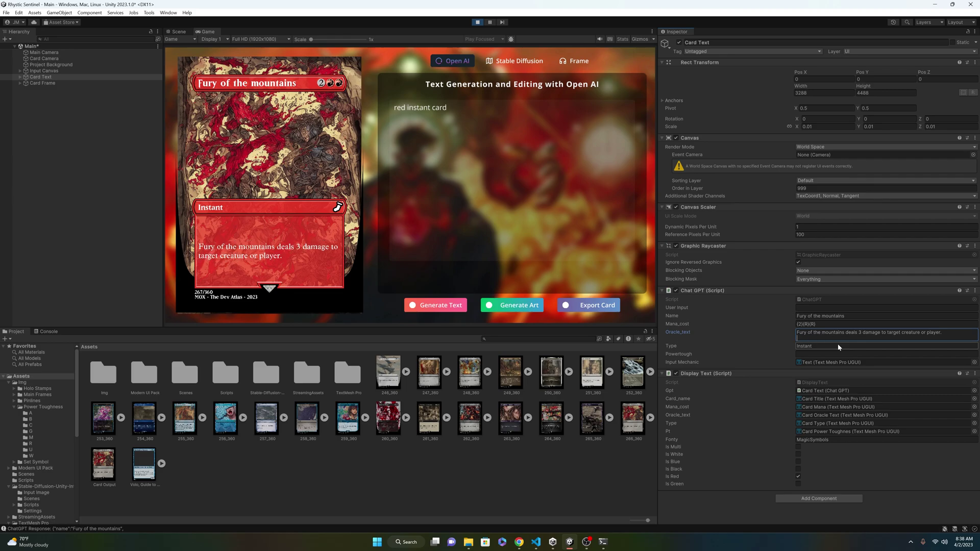
# Replace the Stable Diffusion art prompt with 'fury of the mountains'
pyautogui.click(514, 61)
pyautogui.click(515, 131)
pyautogui.hotkey('ctrl', 'a')
pyautogui.press('BackSpace')
pyautogui.write('fury of the mountains')
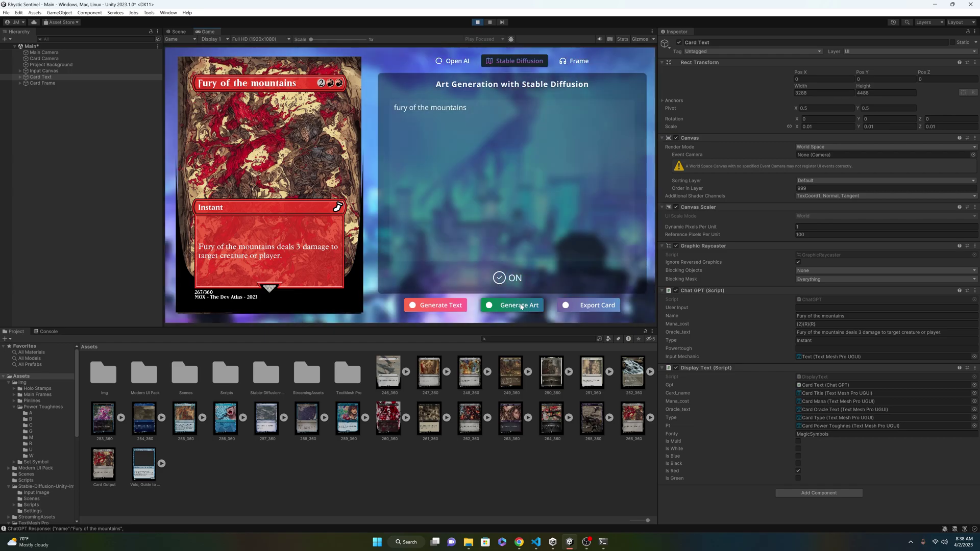
# Export the finished card and set the rules text to black
pyautogui.click(571, 304)
pyautogui.click(565, 60)
pyautogui.click(566, 118)
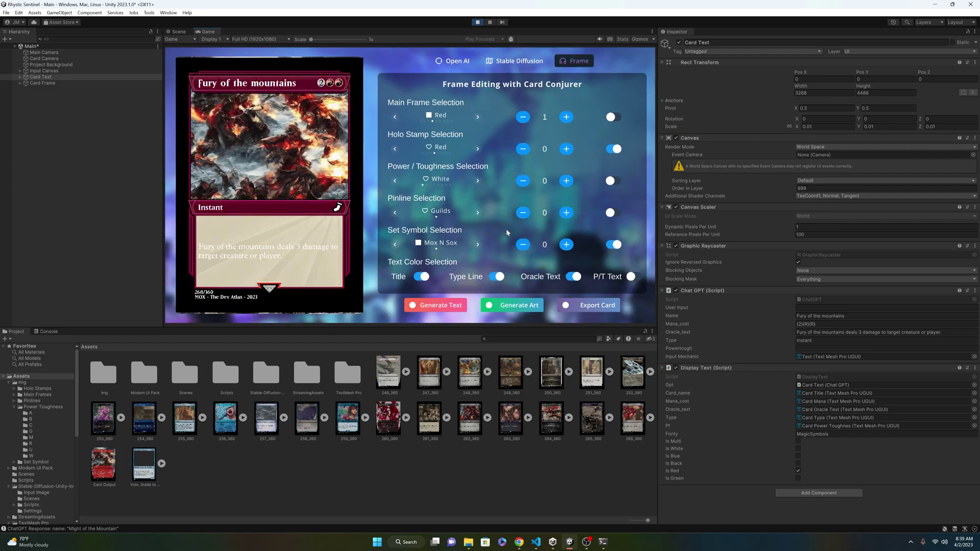
pyautogui.click(573, 276)
# Generate fresh text for a new red instant card
pyautogui.click(453, 60)
pyautogui.click(420, 302)
pyautogui.click(437, 308)
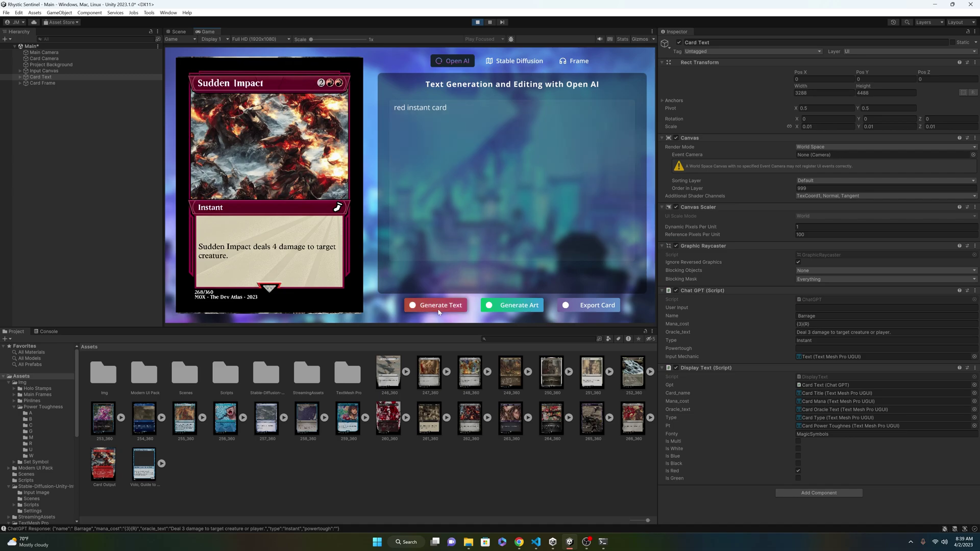
pyautogui.click(514, 61)
pyautogui.click(437, 309)
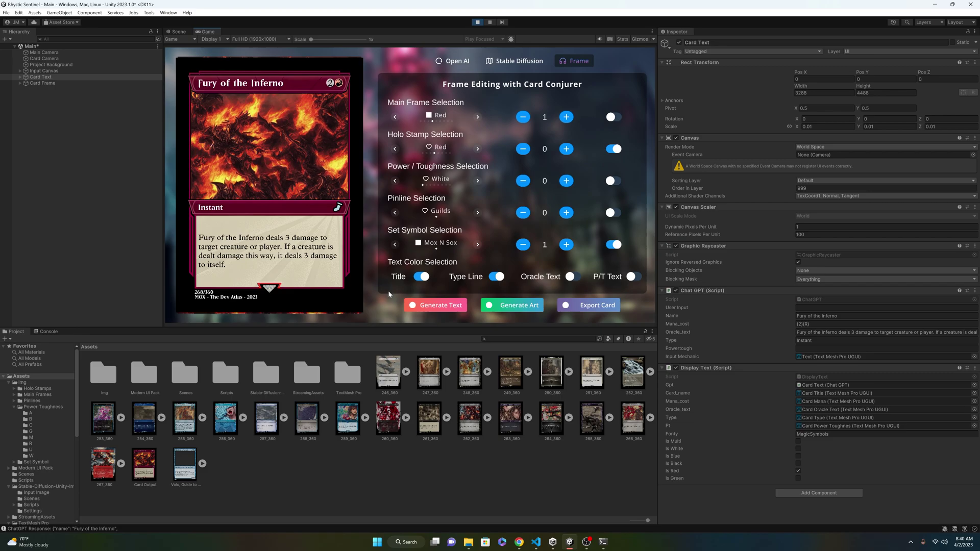
# Export Fury of the Inferno, generate the next card's text, and cycle the frame and set symbol
pyautogui.click(588, 305)
pyautogui.click(440, 305)
pyautogui.click(566, 117)
pyautogui.click(566, 244)
pyautogui.click(566, 117)
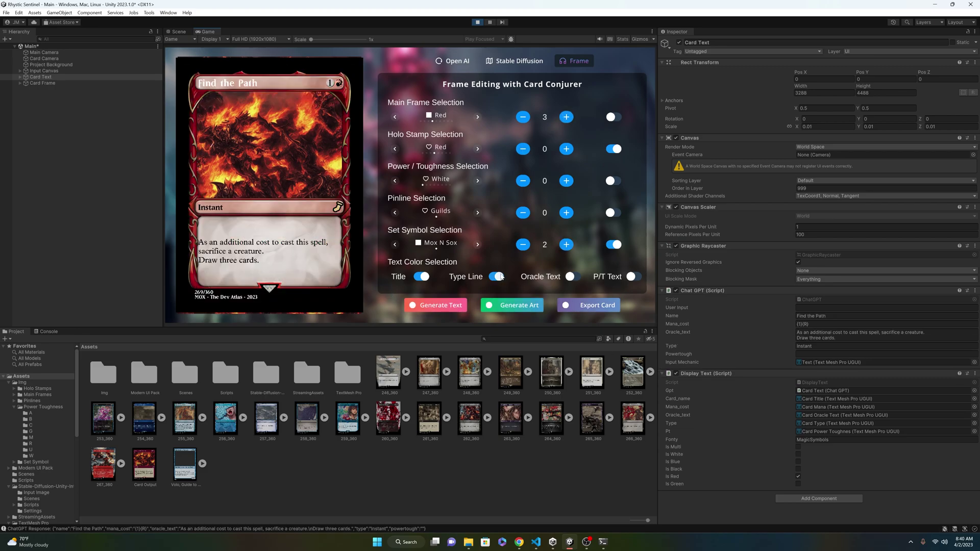
pyautogui.click(422, 277)
pyautogui.click(496, 277)
pyautogui.click(452, 61)
# Generate 'find the path' artwork for Find the Path and export that card
pyautogui.click(508, 61)
pyautogui.click(505, 155)
pyautogui.hotkey('ctrl', 'a')
pyautogui.write('find the path')
pyautogui.click(521, 305)
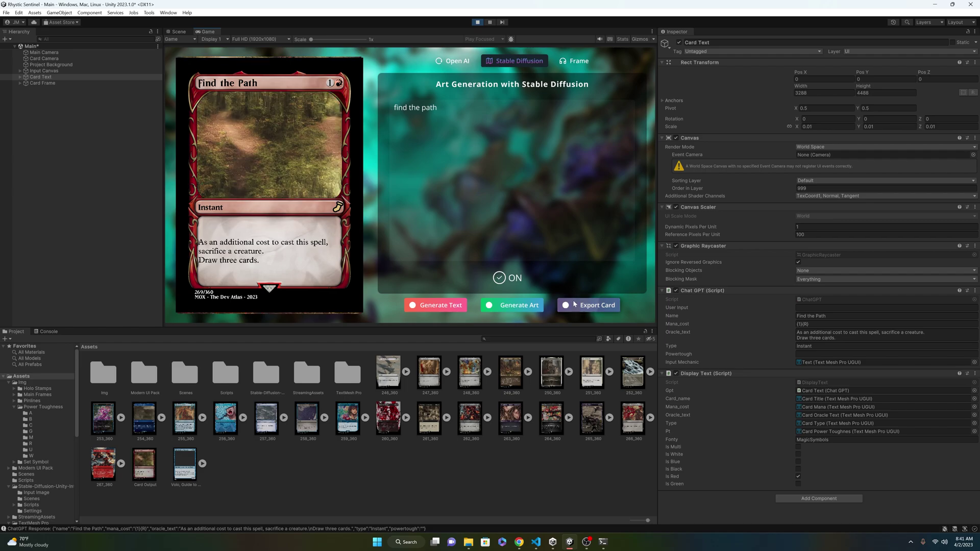
pyautogui.click(456, 306)
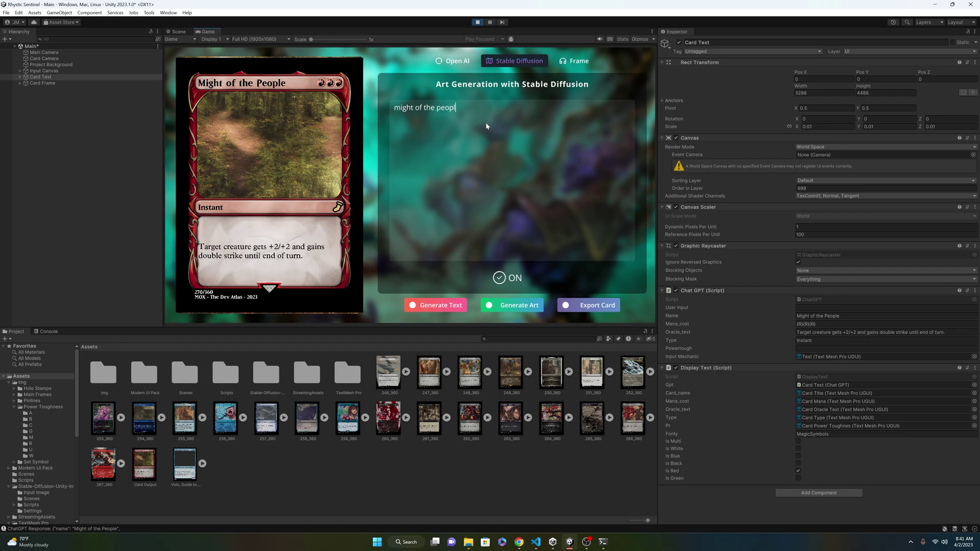
pyautogui.click(576, 61)
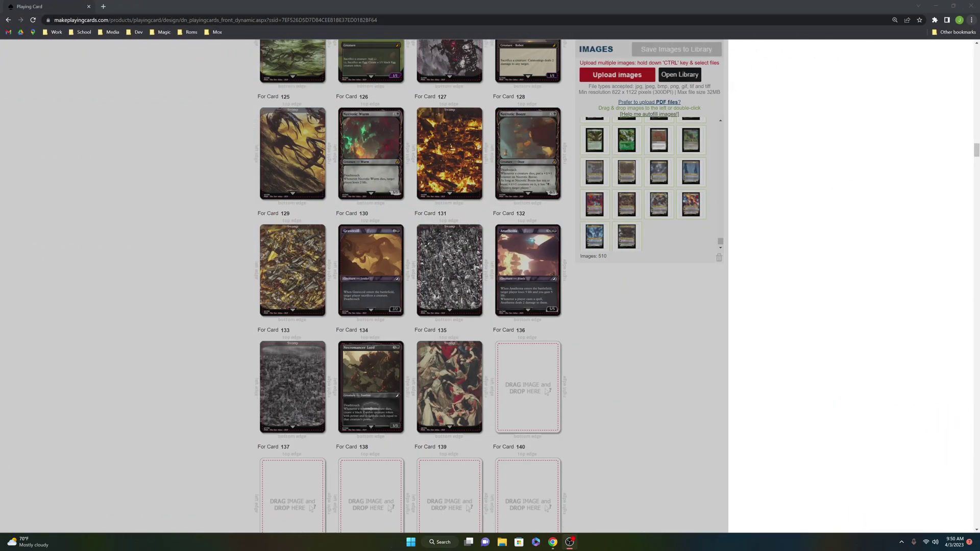
pyautogui.scroll(-3, 510, 338)
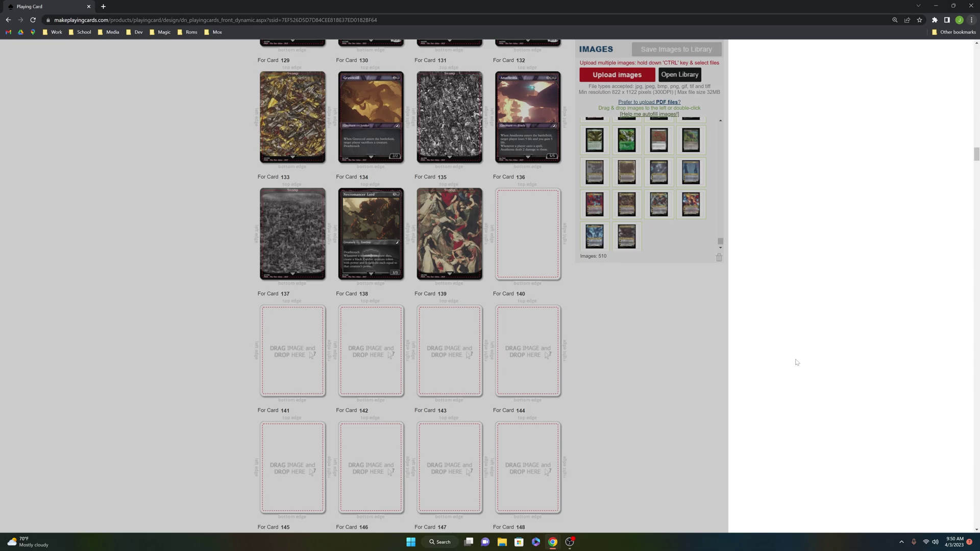
pyautogui.scroll(-1, 796, 362)
pyautogui.scroll(8, 796, 362)
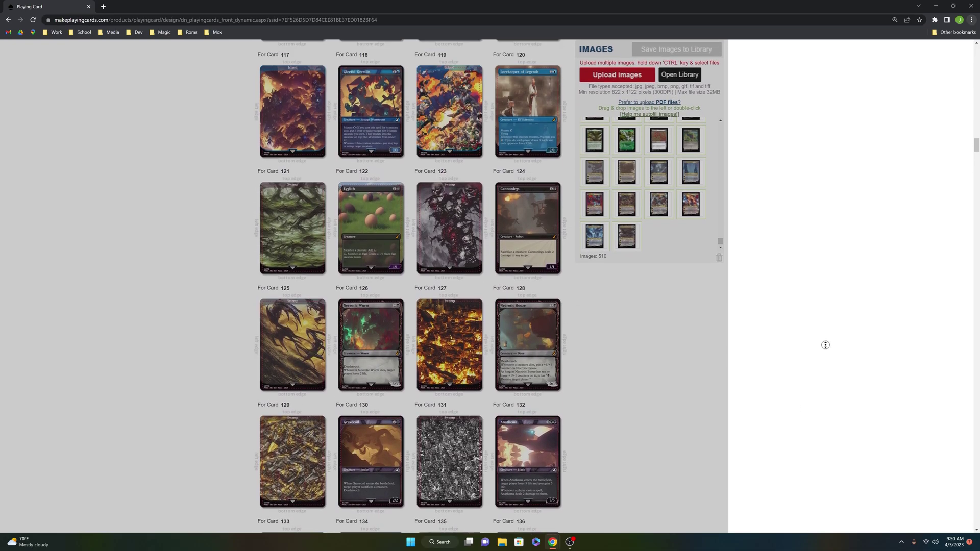
pyautogui.scroll(5, 825, 343)
pyautogui.scroll(7, 837, 292)
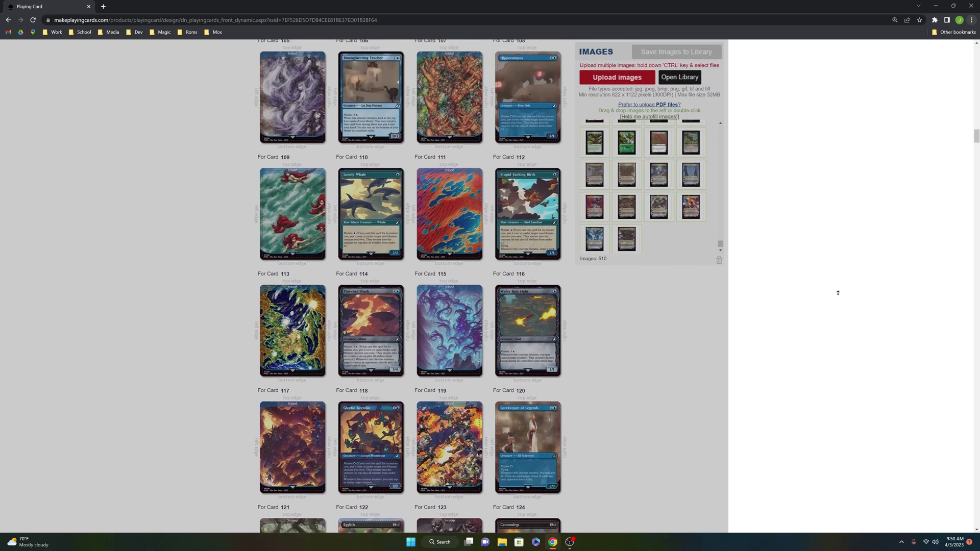
pyautogui.scroll(7, 838, 292)
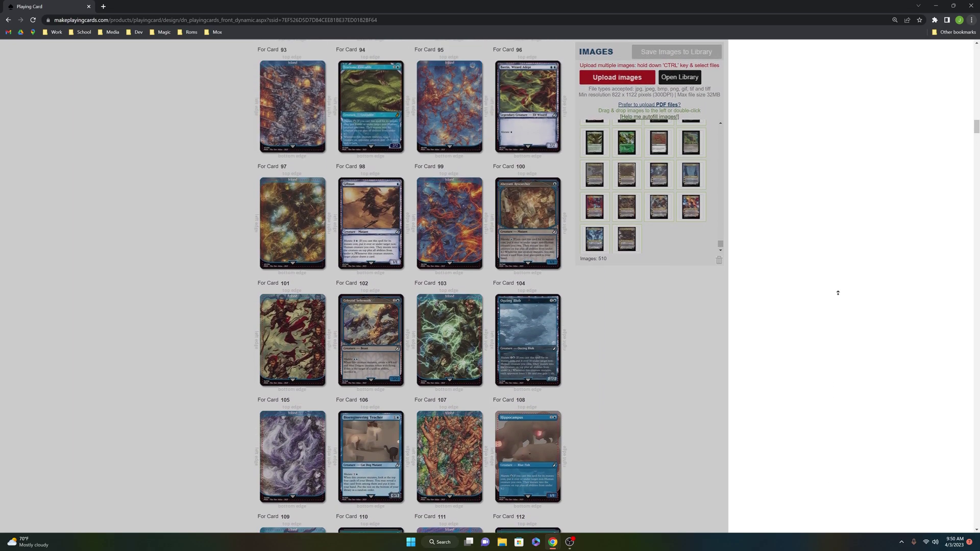
pyautogui.scroll(7, 837, 293)
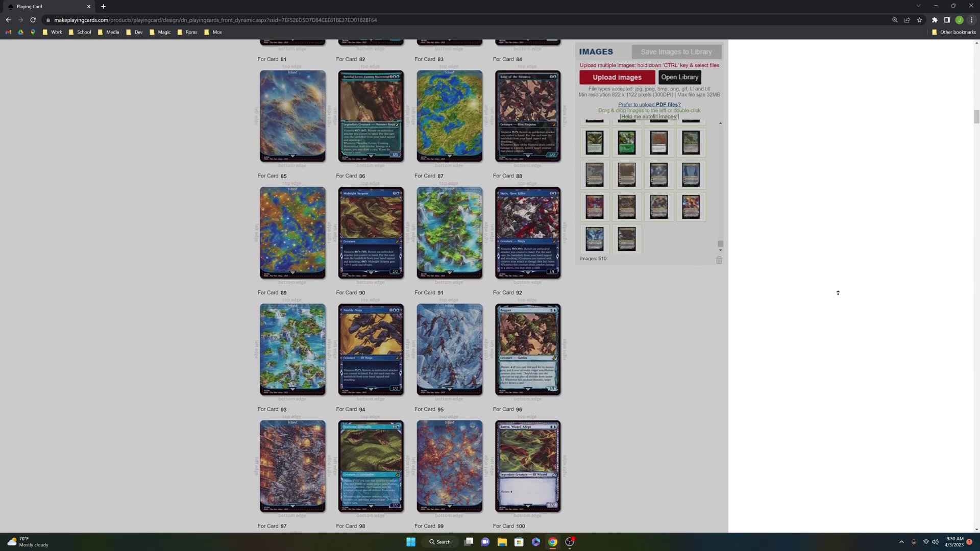
pyautogui.scroll(5, 837, 293)
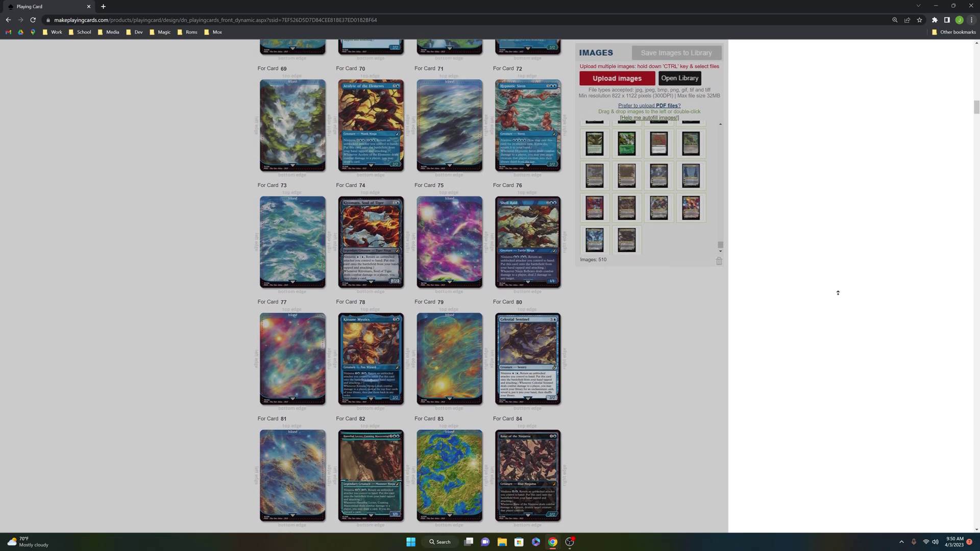
pyautogui.keyDown('ctrl'); pyautogui.scroll(1, 837, 294); pyautogui.keyUp('ctrl')
pyautogui.keyDown('ctrl'); pyautogui.scroll(2, 838, 295); pyautogui.keyUp('ctrl')
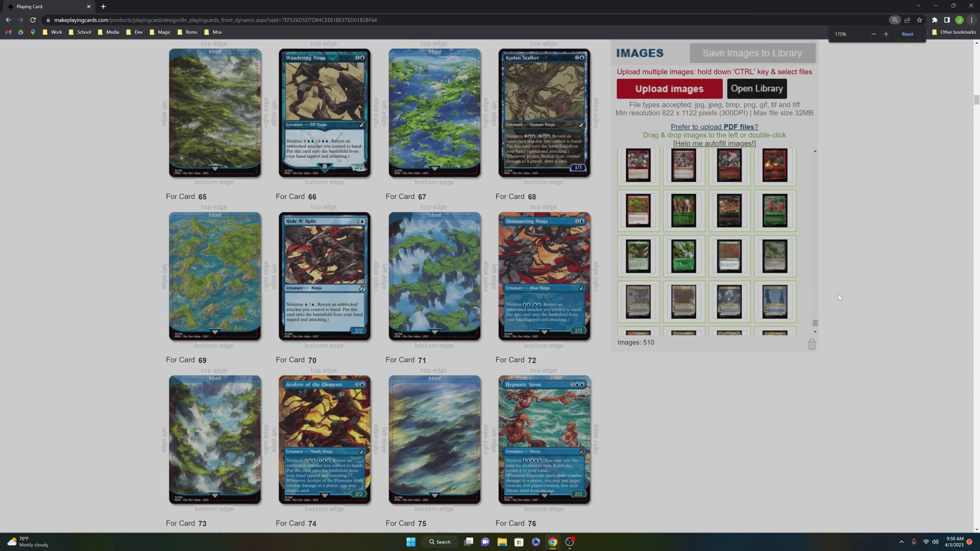
pyautogui.scroll(6, 913, 205)
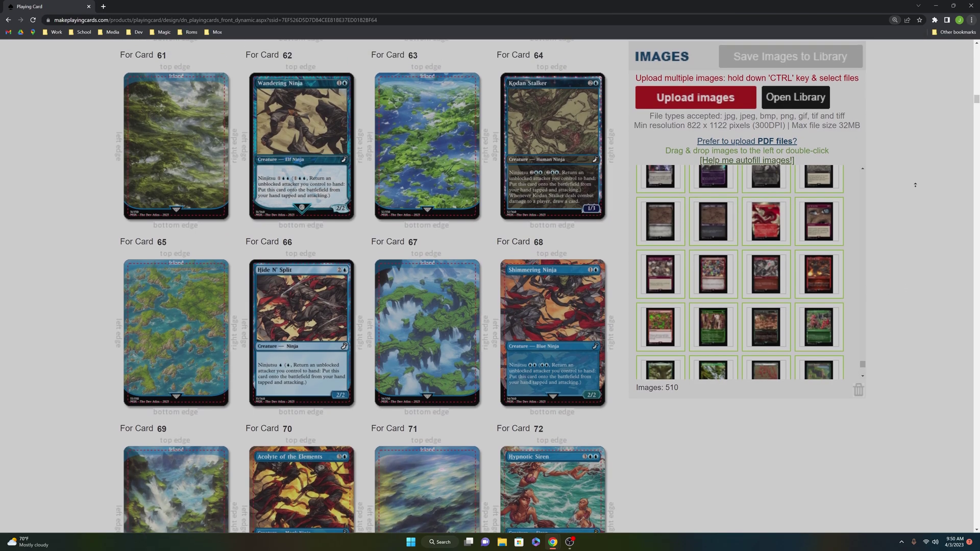
pyautogui.scroll(7, 917, 178)
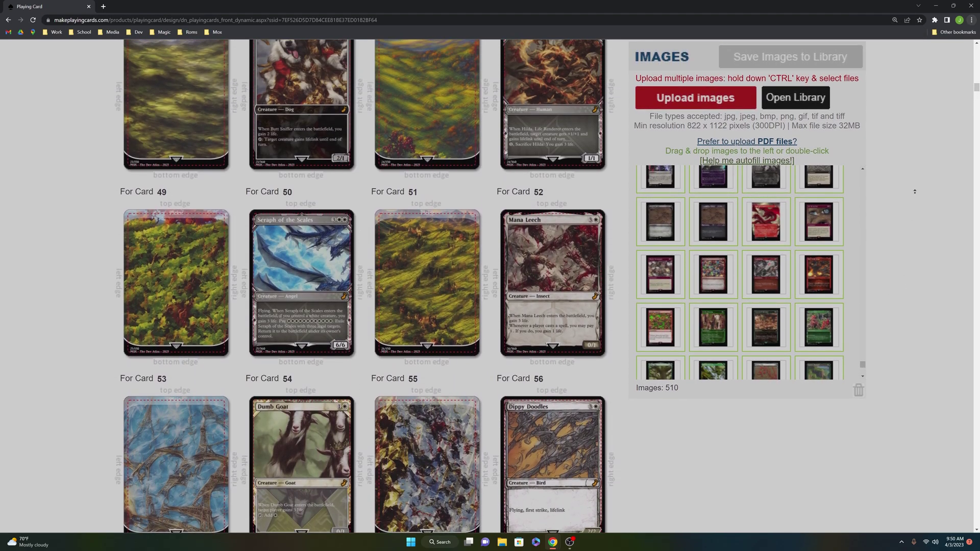
pyautogui.scroll(4, 912, 210)
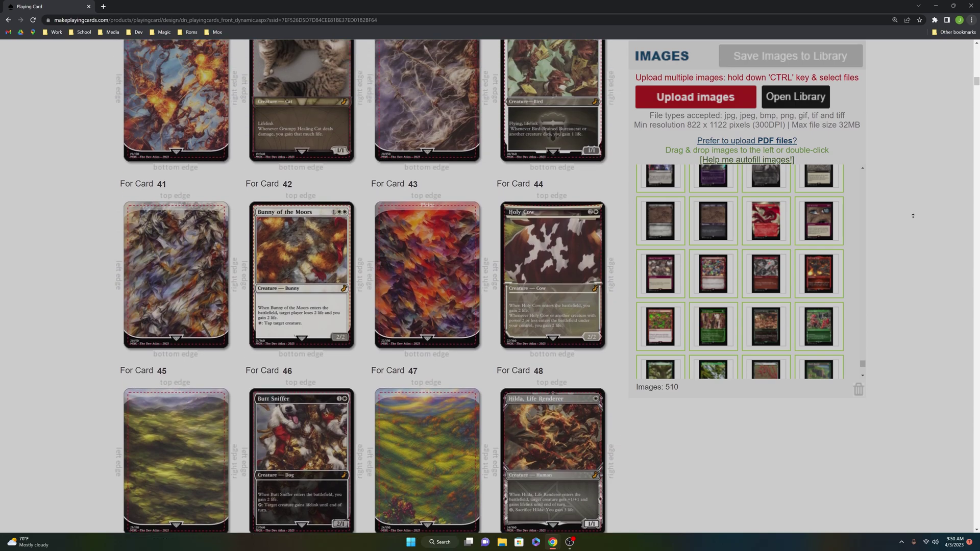
pyautogui.scroll(3, 913, 218)
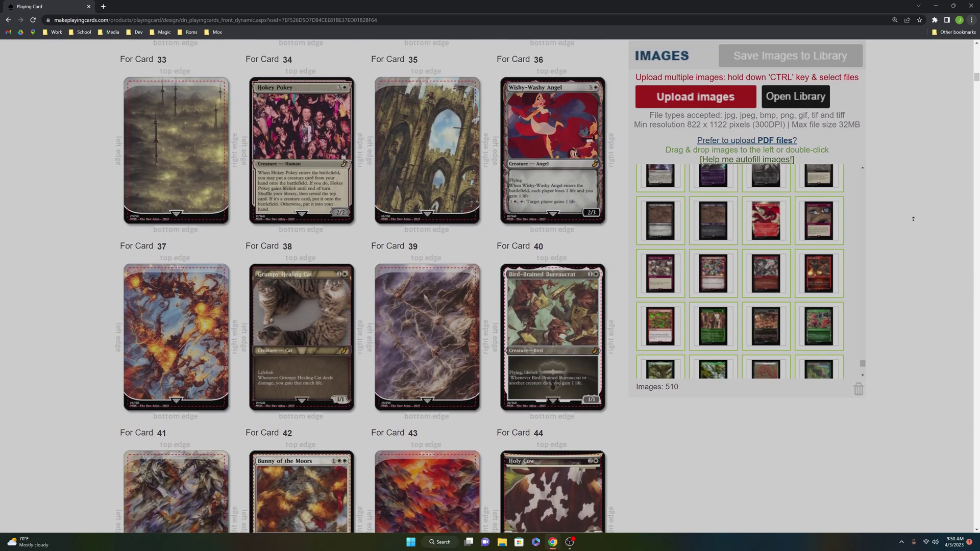
pyautogui.scroll(2, 913, 218)
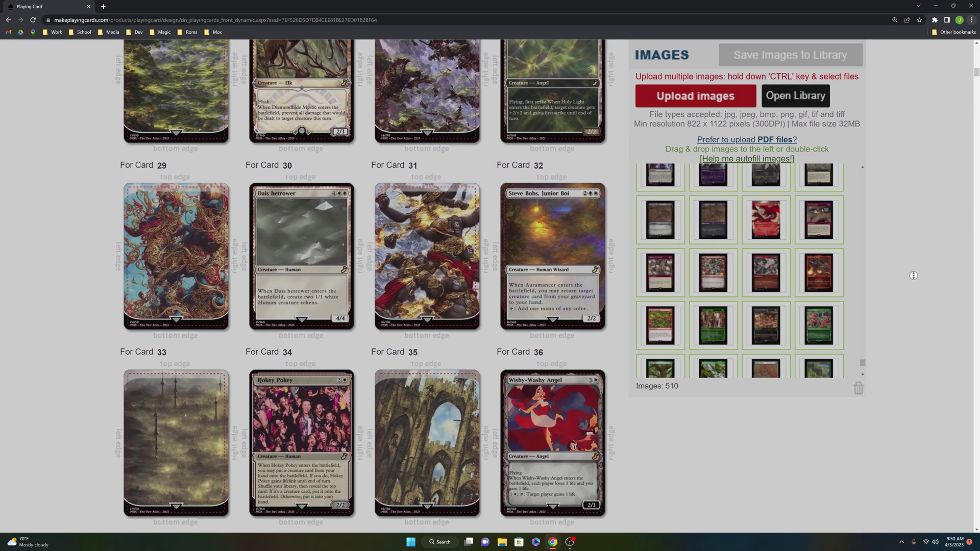
pyautogui.scroll(-1, 913, 313)
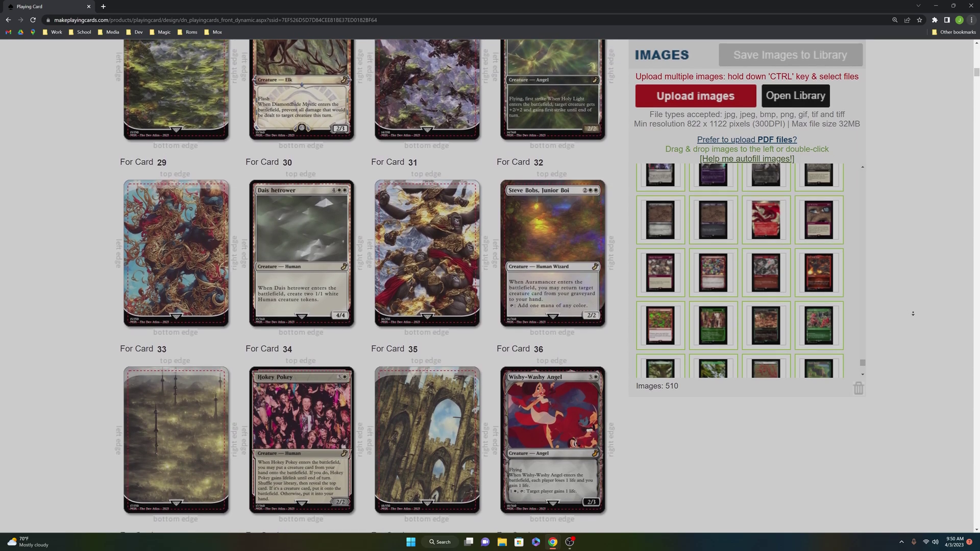
pyautogui.scroll(-1, 912, 323)
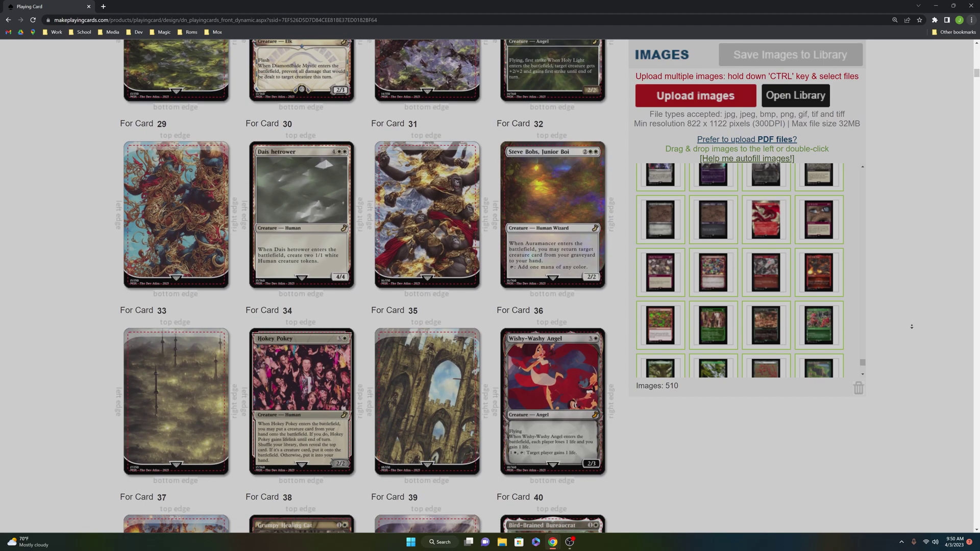
pyautogui.scroll(-1, 911, 337)
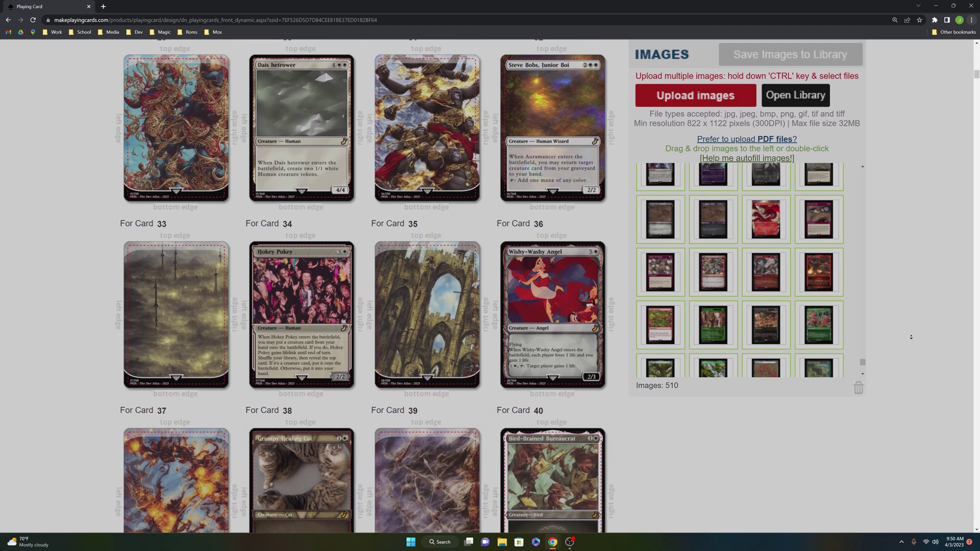
pyautogui.scroll(-3, 911, 346)
pyautogui.scroll(-2, 912, 352)
pyautogui.scroll(-3, 911, 362)
pyautogui.scroll(-13, 912, 369)
pyautogui.scroll(-13, 912, 369)
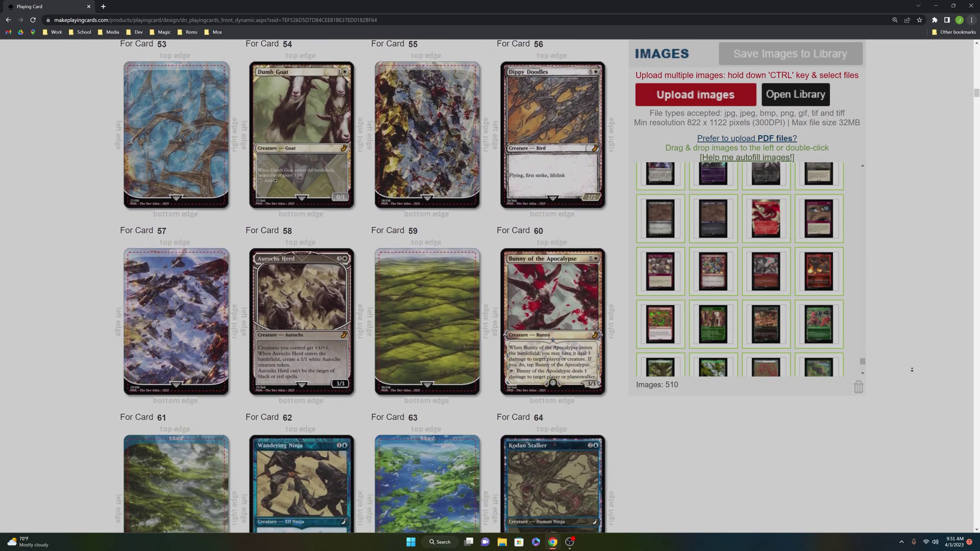
pyautogui.scroll(-13, 911, 370)
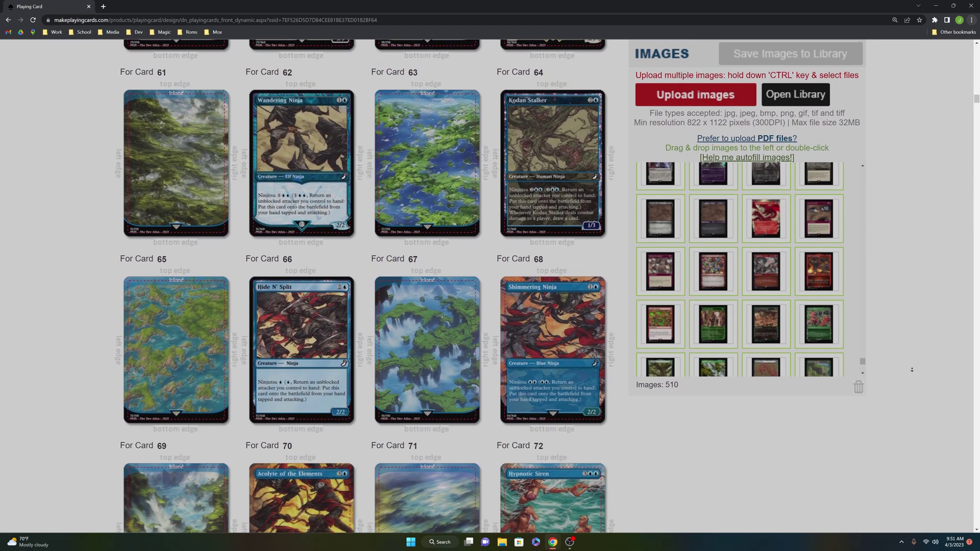
pyautogui.scroll(-10, 912, 369)
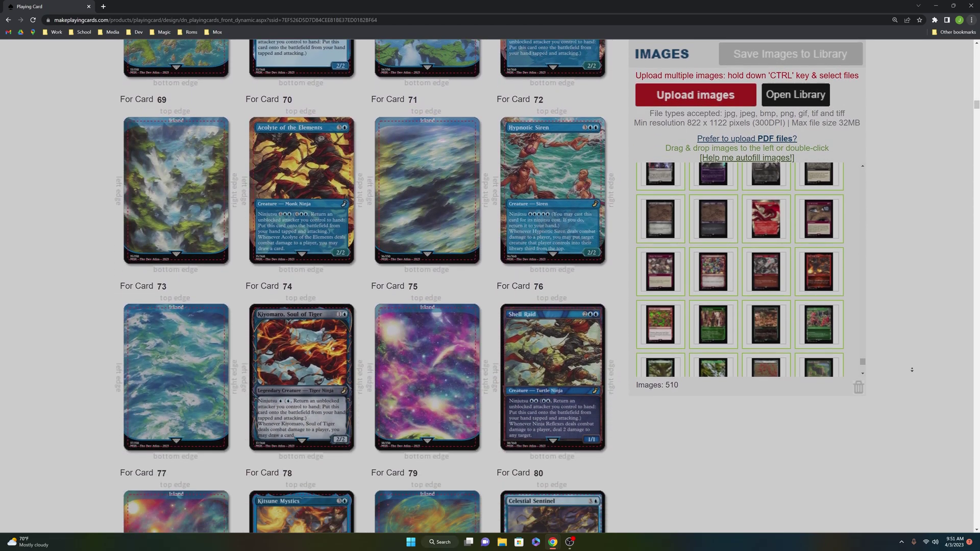
pyautogui.scroll(-4, 913, 376)
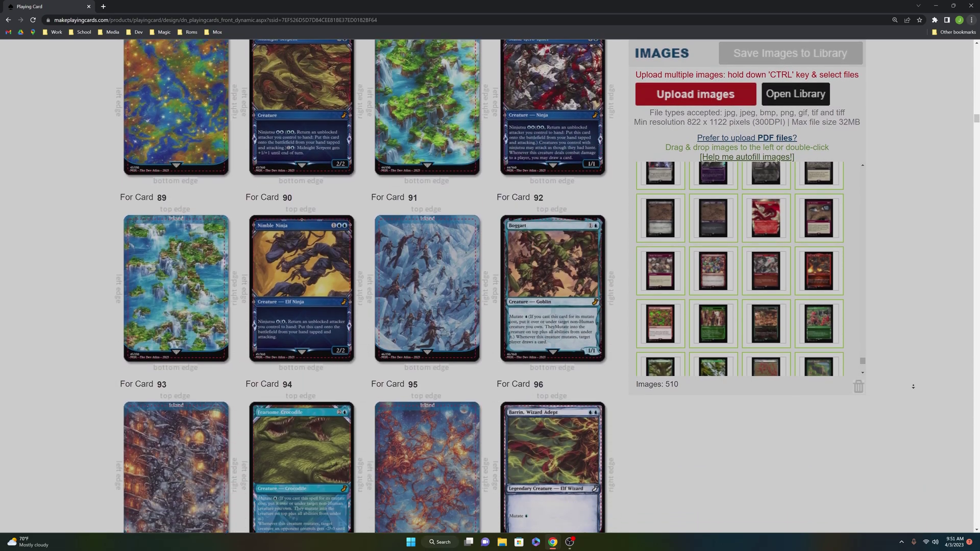
pyautogui.scroll(-7, 914, 396)
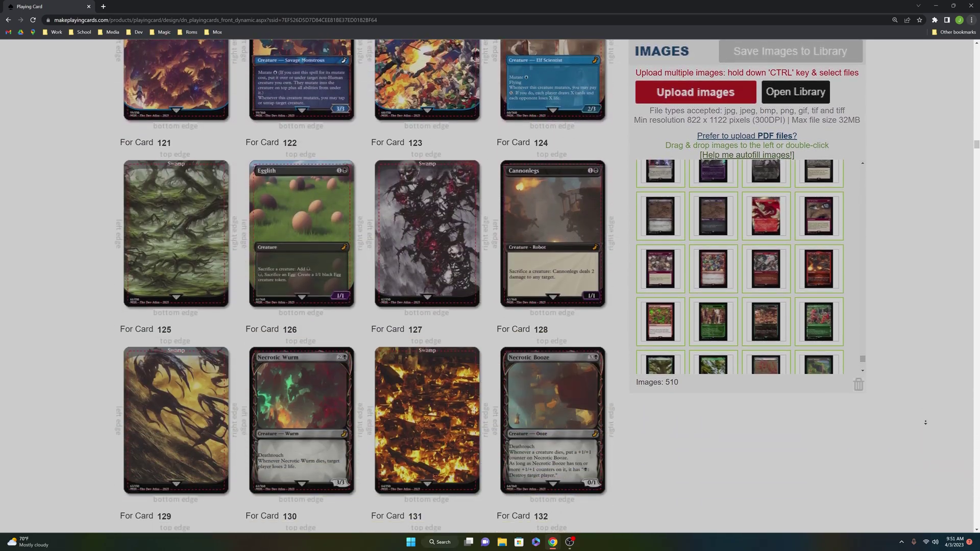
pyautogui.scroll(-20, 926, 427)
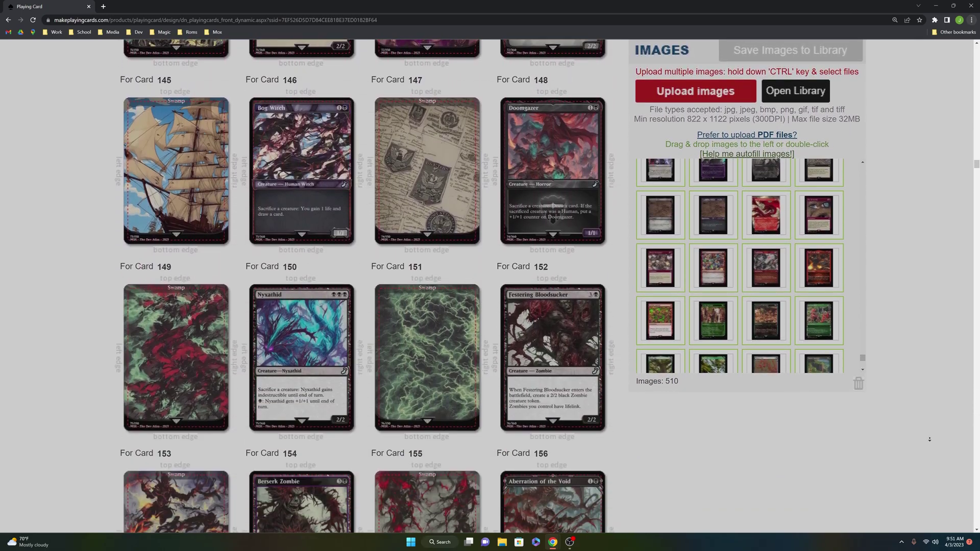
pyautogui.scroll(-15, 929, 440)
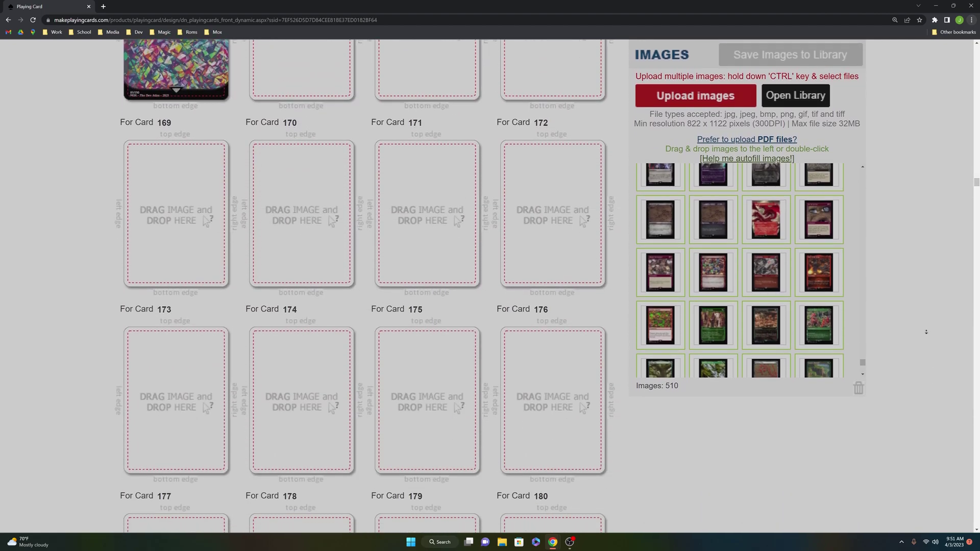
pyautogui.scroll(-1, 920, 315)
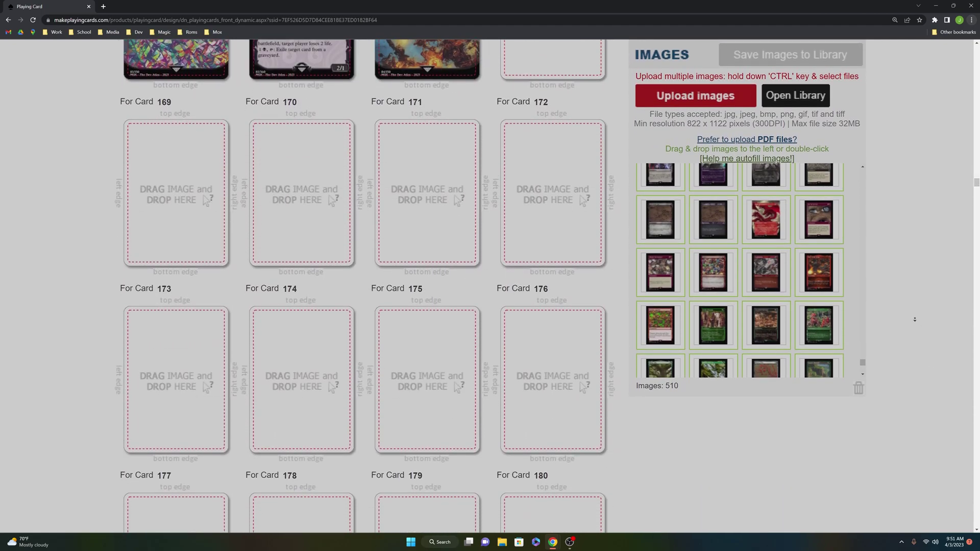